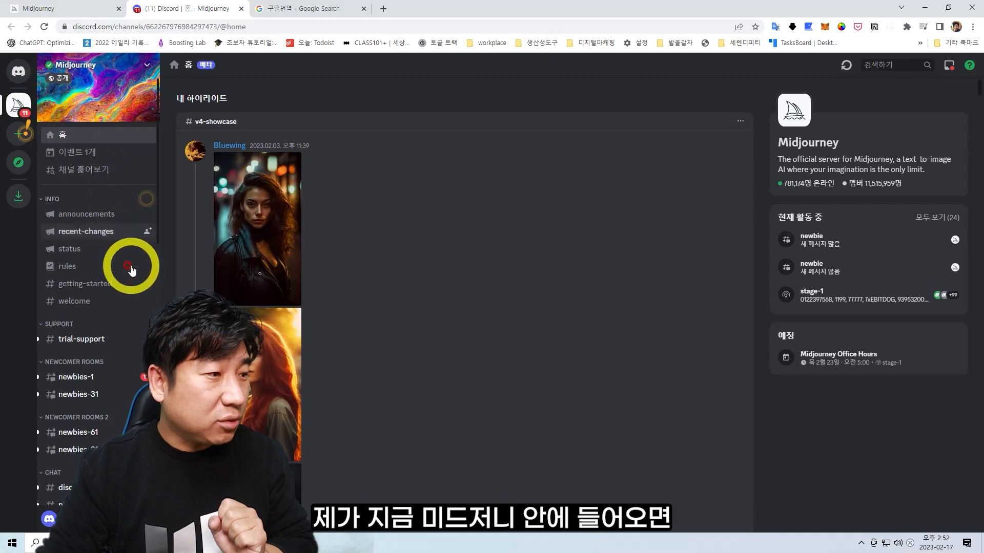
# - Open the newbies-1 channel on the Midjourney server and paste the copied text as the prompt of an /imagine command
pyautogui.click(84, 379)
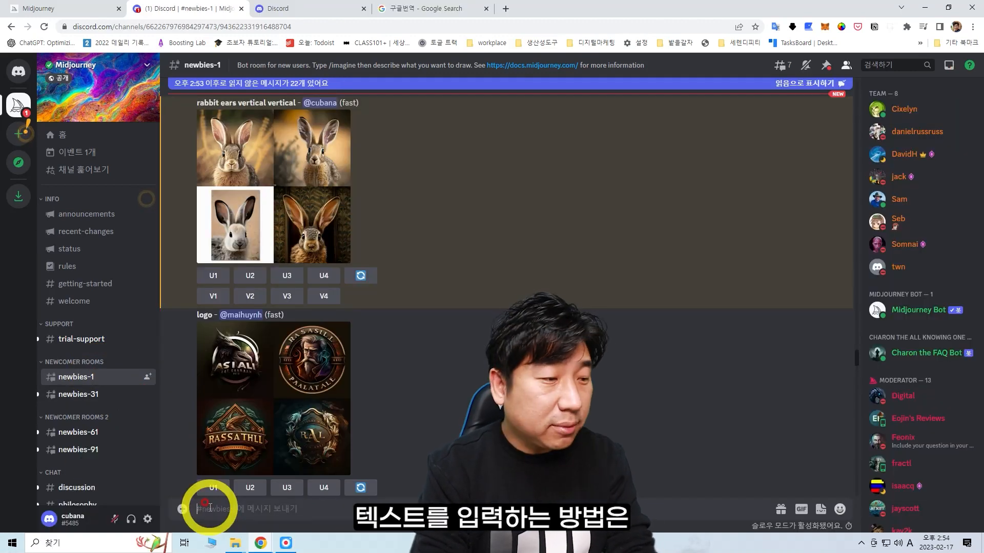
pyautogui.write('/')
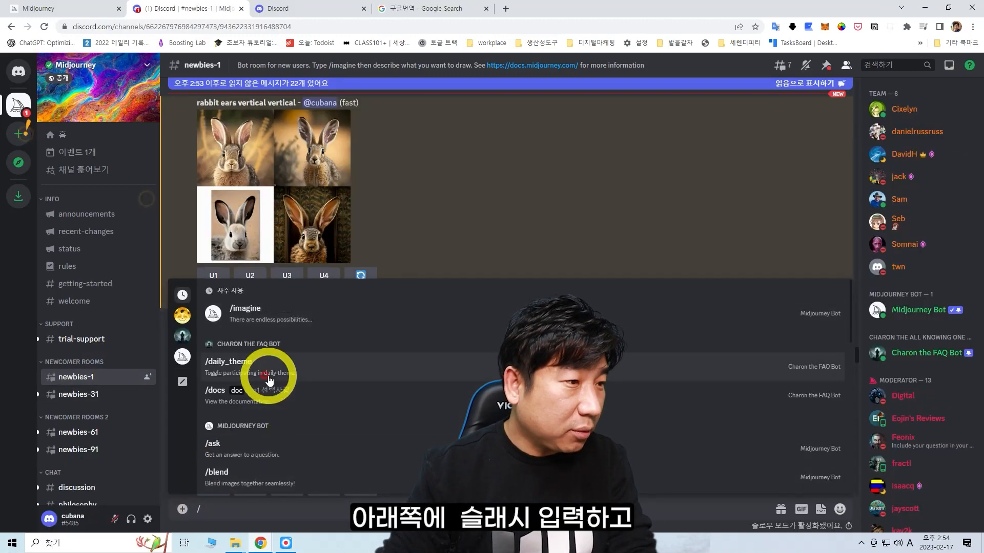
pyautogui.click(253, 316)
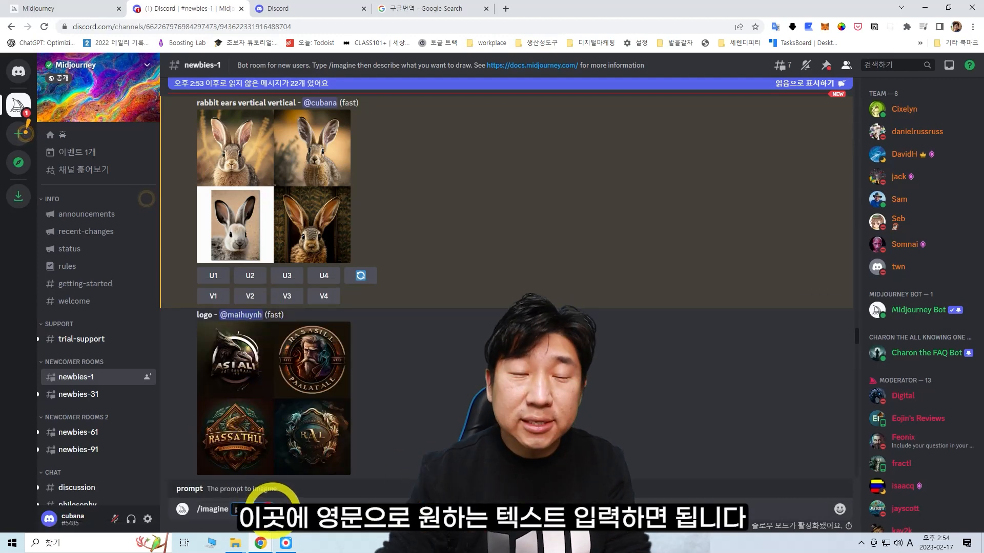
pyautogui.hotkey('ctrl', 'v')
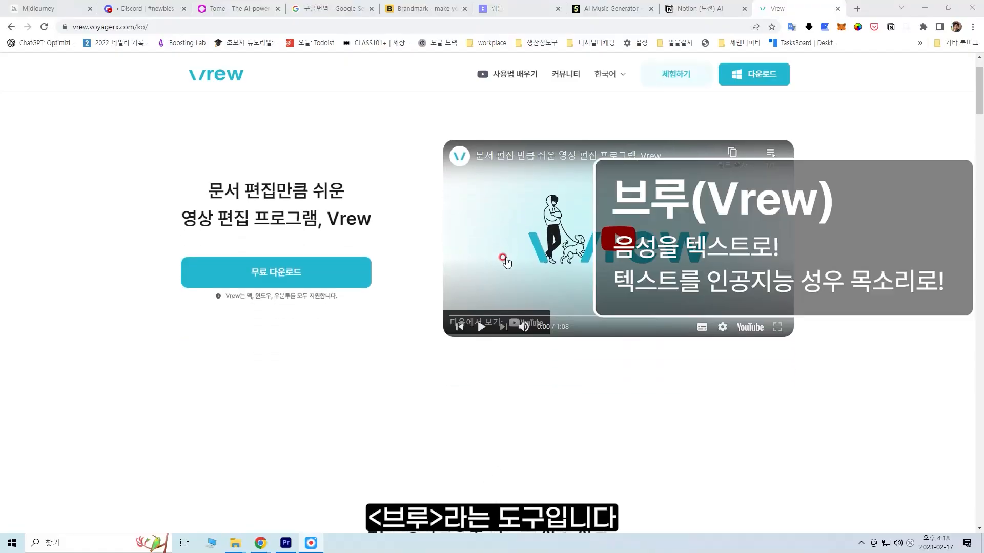
# - Look through the Vrew website's overview of AI automatic subtitles and video editing features
pyautogui.scroll(-2, 506, 260)
pyautogui.scroll(-8, 507, 261)
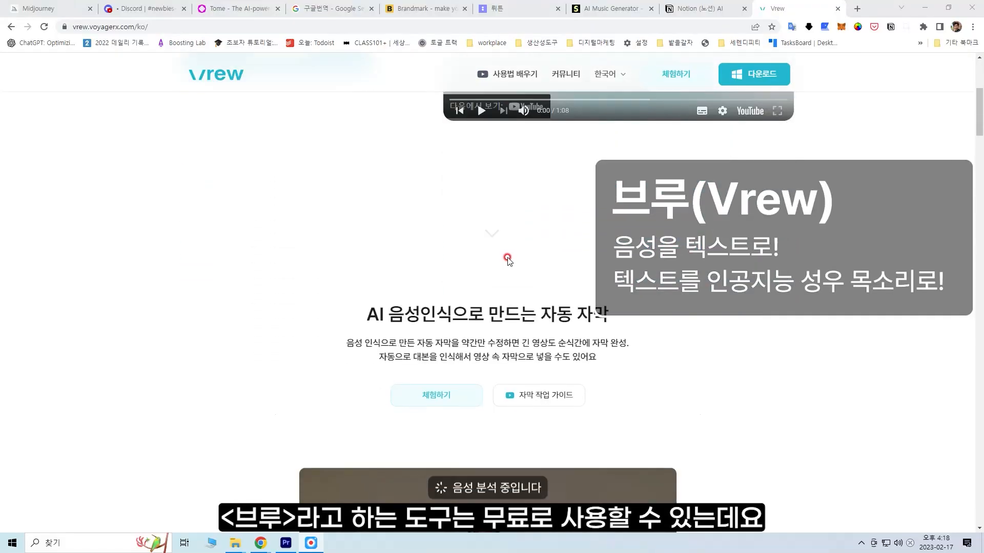
pyautogui.scroll(-4, 507, 259)
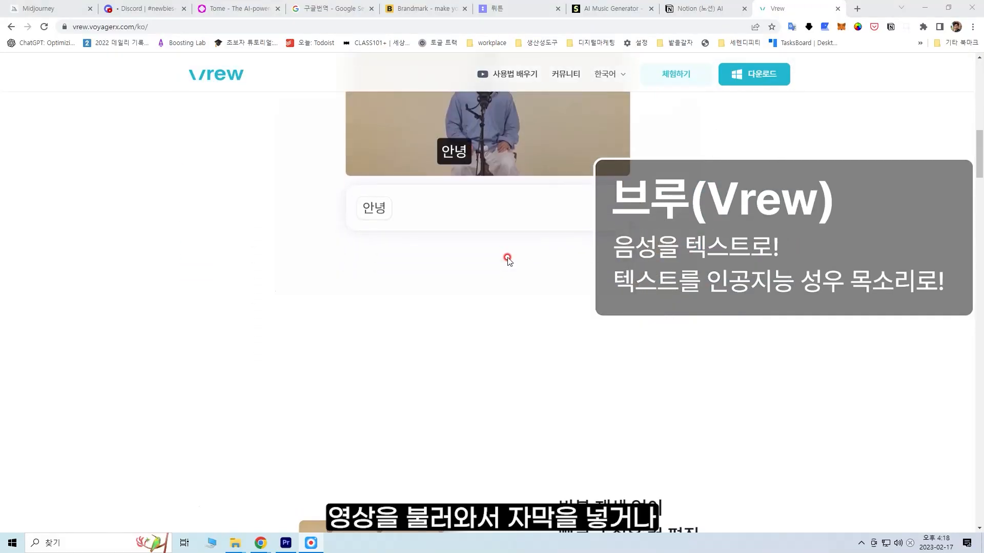
pyautogui.scroll(-7, 507, 261)
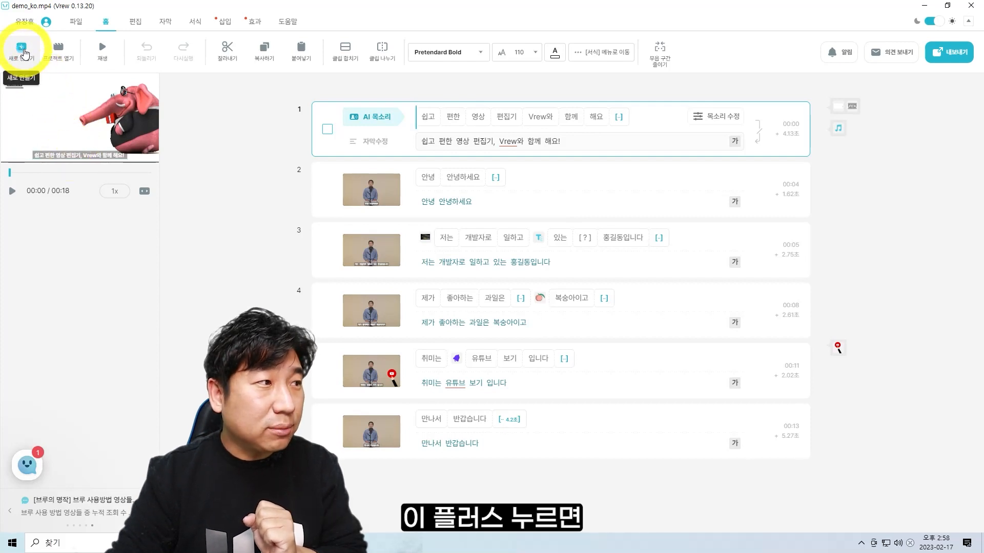
# - In the Vrew editor, create a new AI-voice project from the Korean script about AI changing daily life in 2023 and preview its narration
pyautogui.click(23, 51)
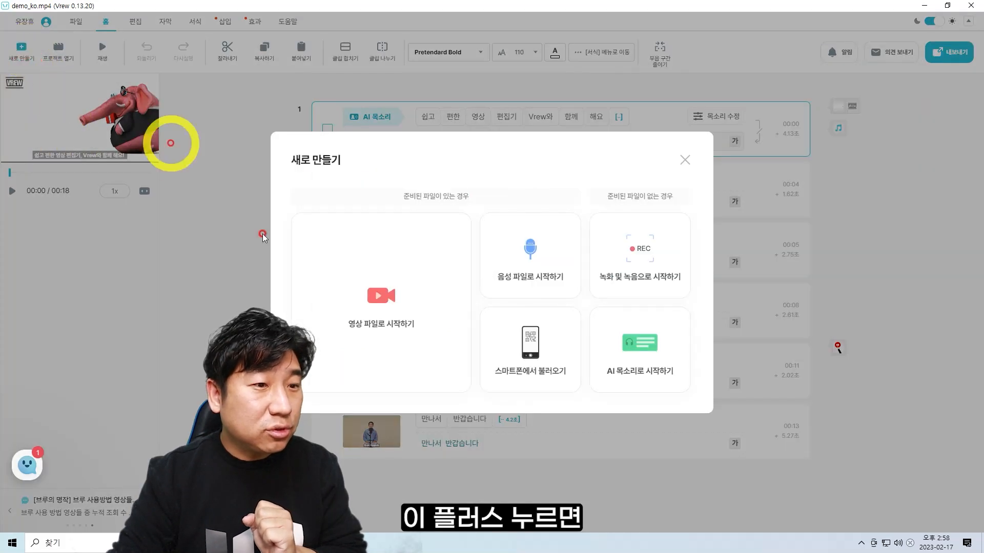
pyautogui.click(626, 348)
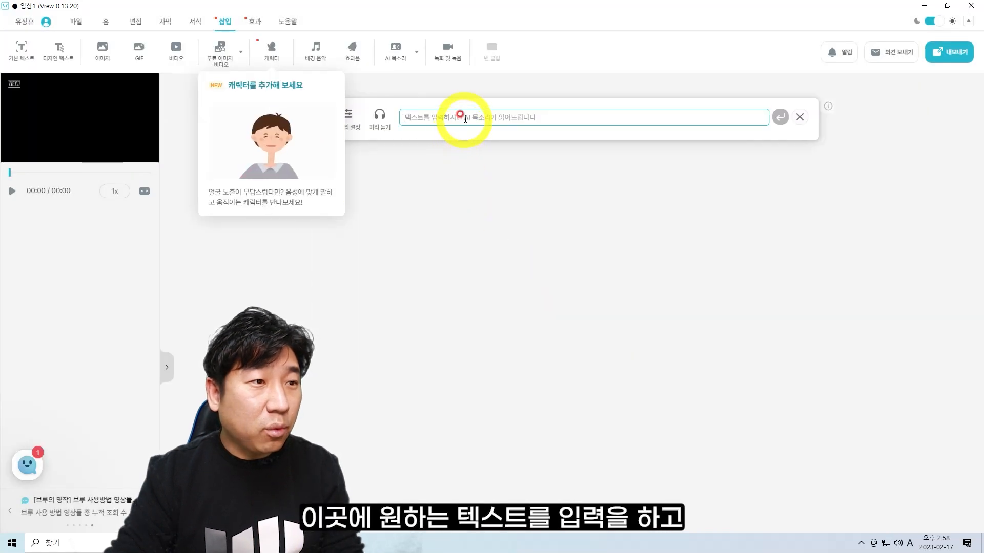
pyautogui.click(465, 119)
pyautogui.write('안녕하세요 디지털생활제인 유장휴입니다.  2023년에는 인공지능이 우리의 일상을 바꾸고 있습니다. 방식을 바꾸고 있습니다.  복잡한 일은 단순하게 만들어주고 예술적인 감각이 없어서 글이나 작품을 만들어 주기도 하죠.  아직은 어떻게 사용할지 모르는 분들도 계시겠지만 이거 하나는 확실합니다.  인공지능이 우리의 시간을 톡톡히 아껴주고 있습니다.')
pyautogui.click(780, 172)
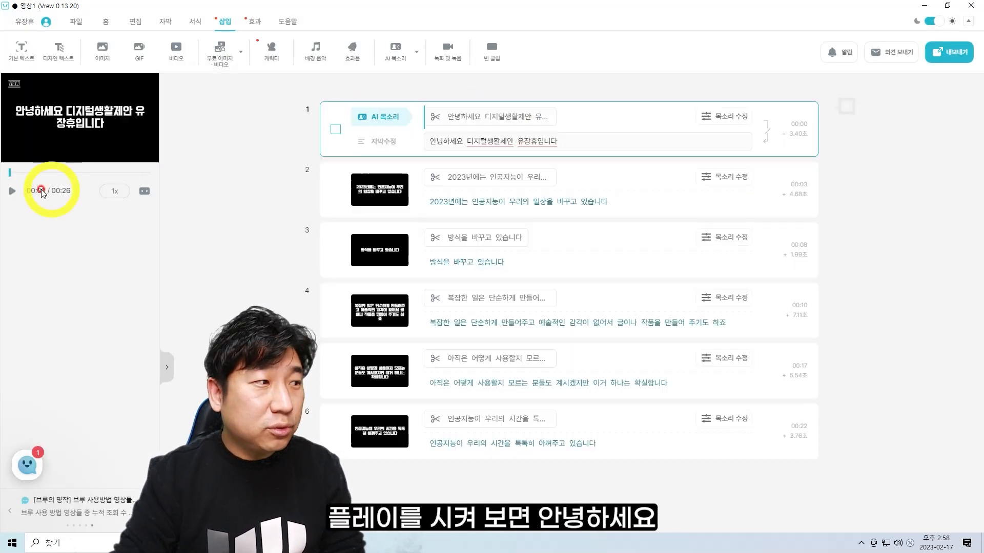
pyautogui.click(10, 193)
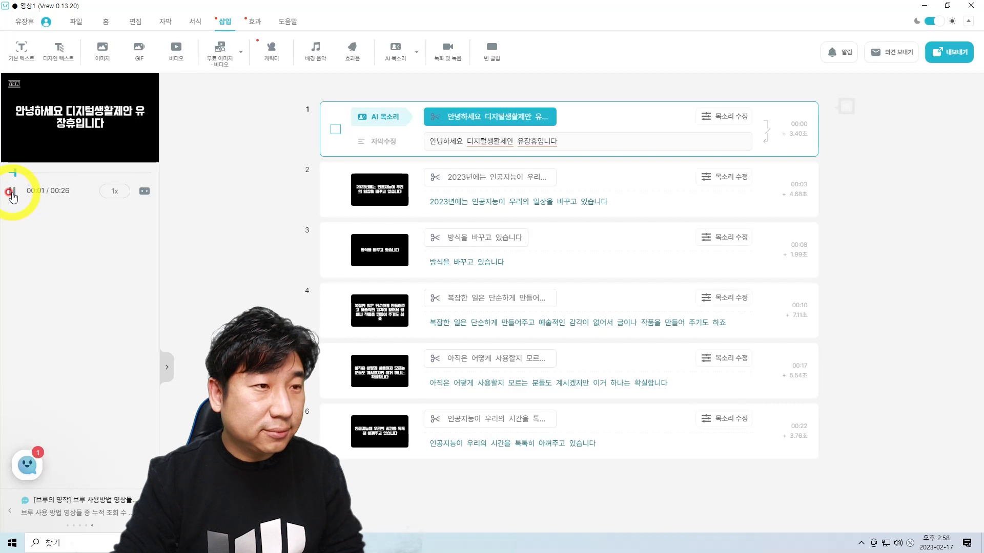
pyautogui.click(10, 193)
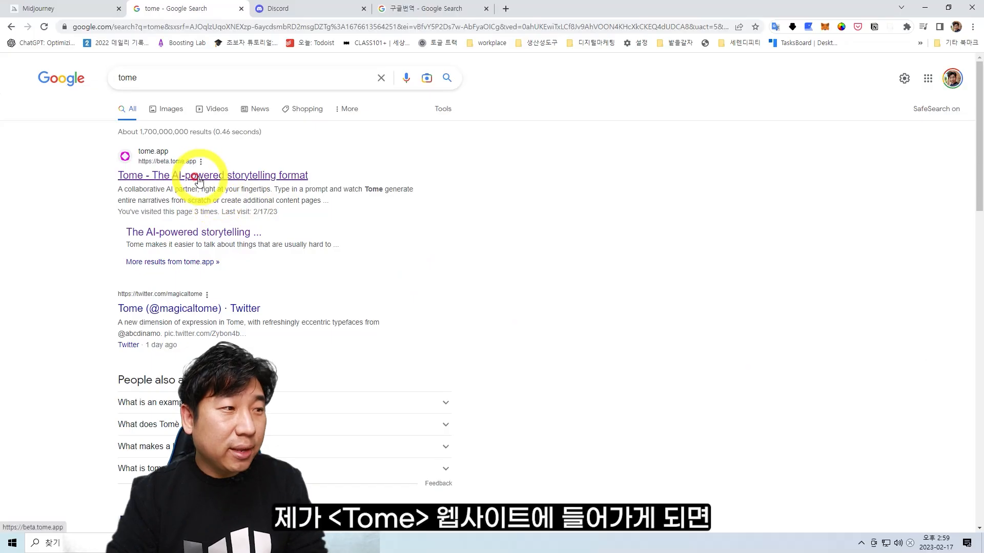
# - Open the Tome site and generate a new presentation about "Future society created by AI and Web 3.0"
pyautogui.click(197, 177)
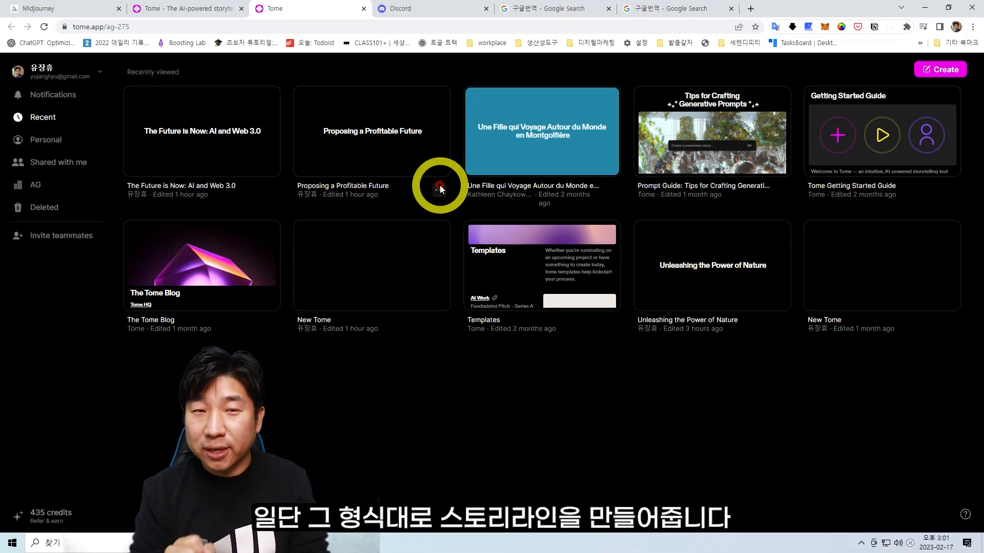
pyautogui.click(943, 74)
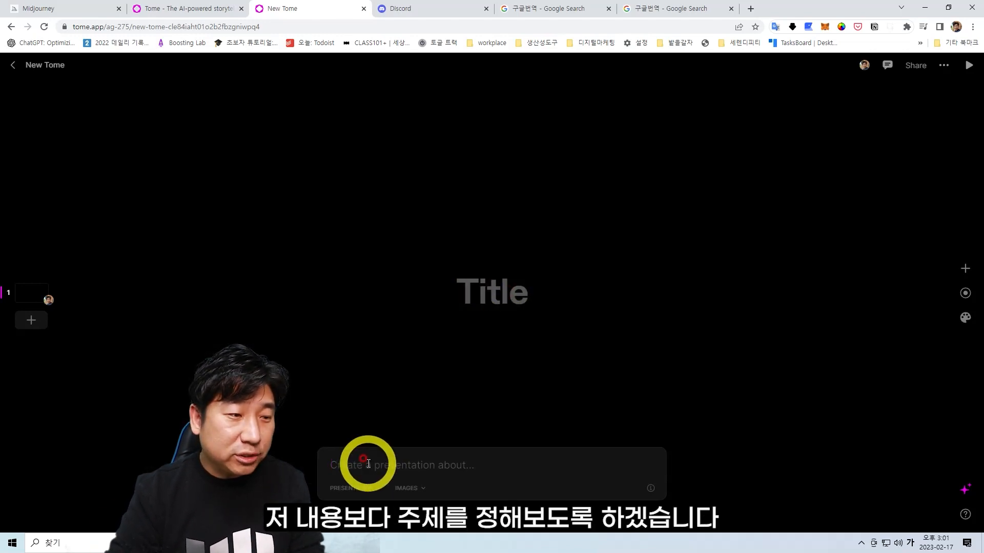
pyautogui.write('Future society created by AI and Web 3.0')
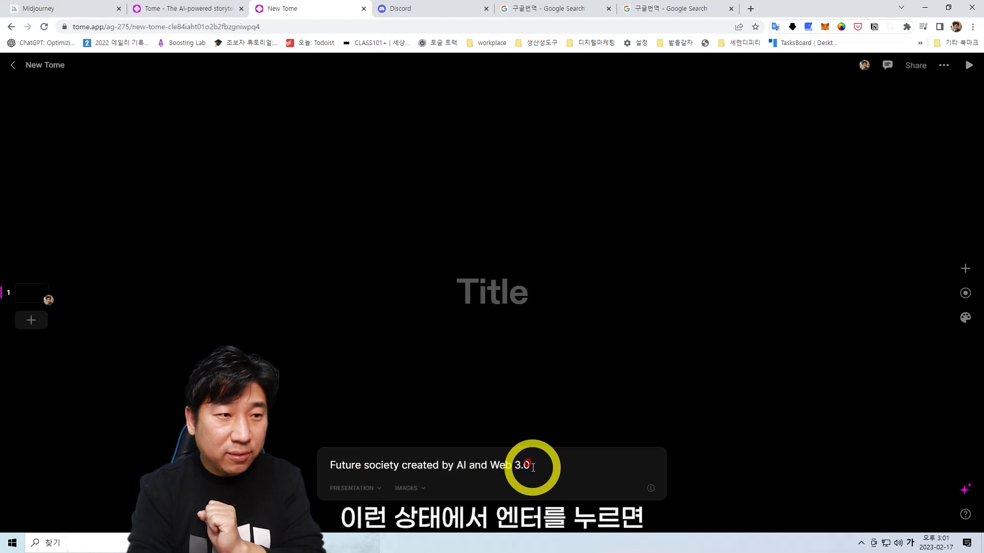
pyautogui.press('Return')
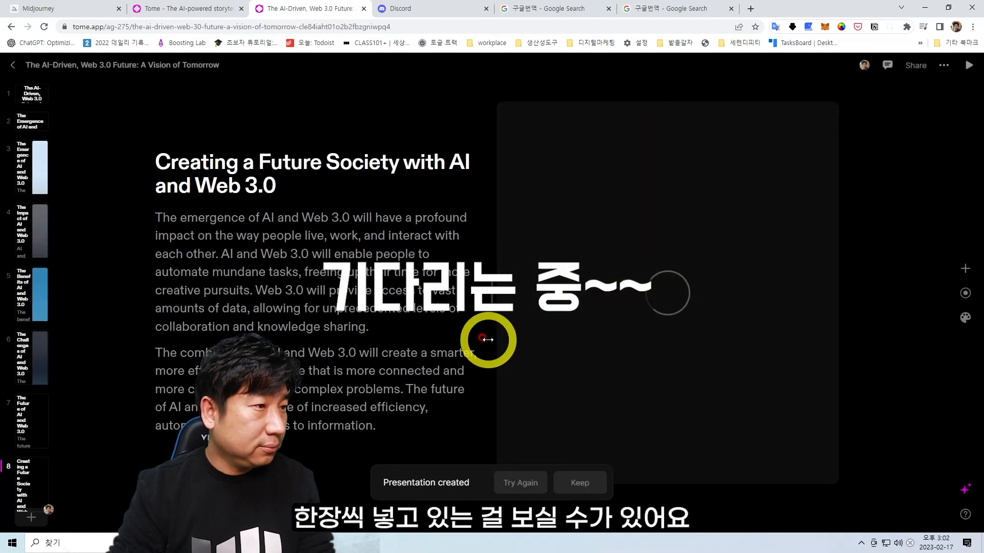
# - Review the opening pages of the generated presentation, including those on the emergence and impact of AI and Web 3.0
pyautogui.click(30, 134)
pyautogui.click(31, 164)
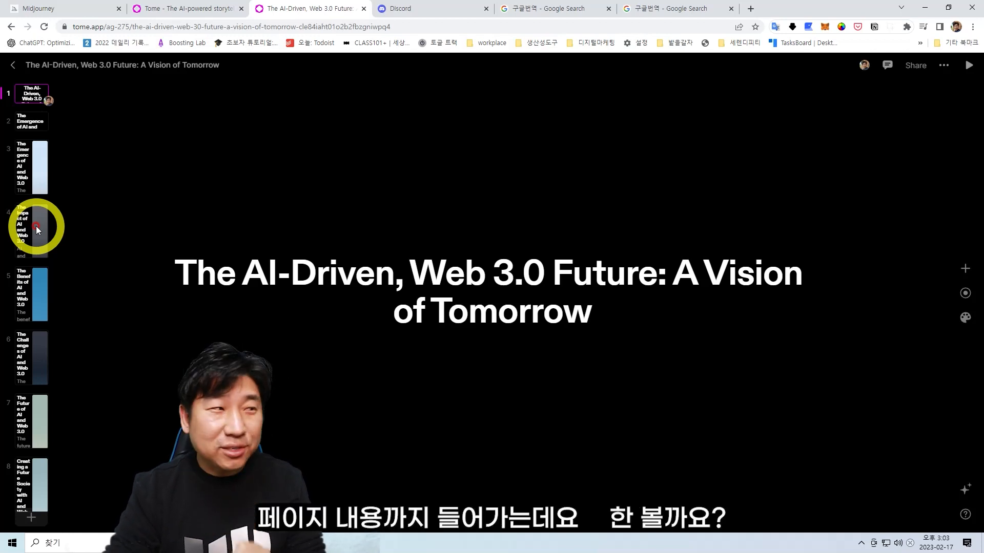
pyautogui.click(31, 163)
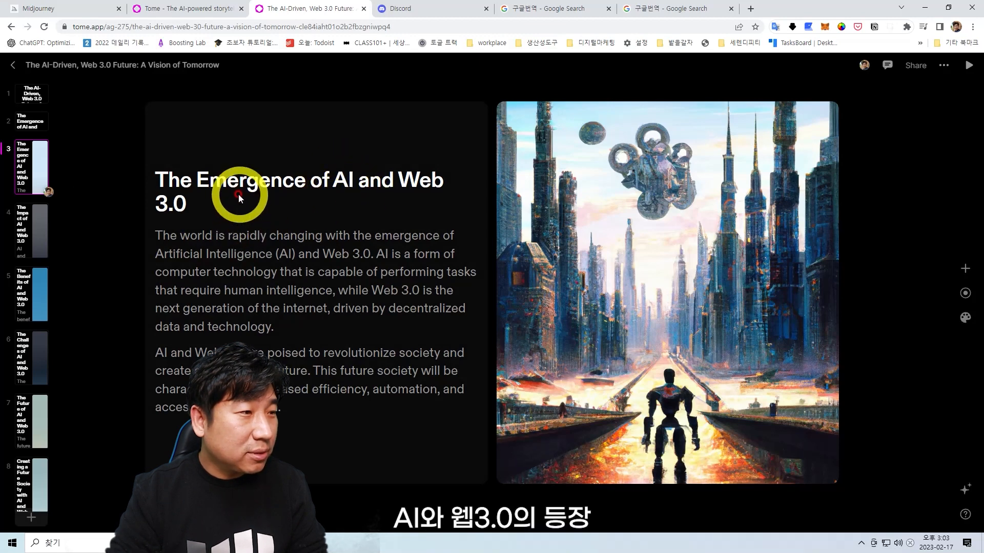
pyautogui.click(55, 228)
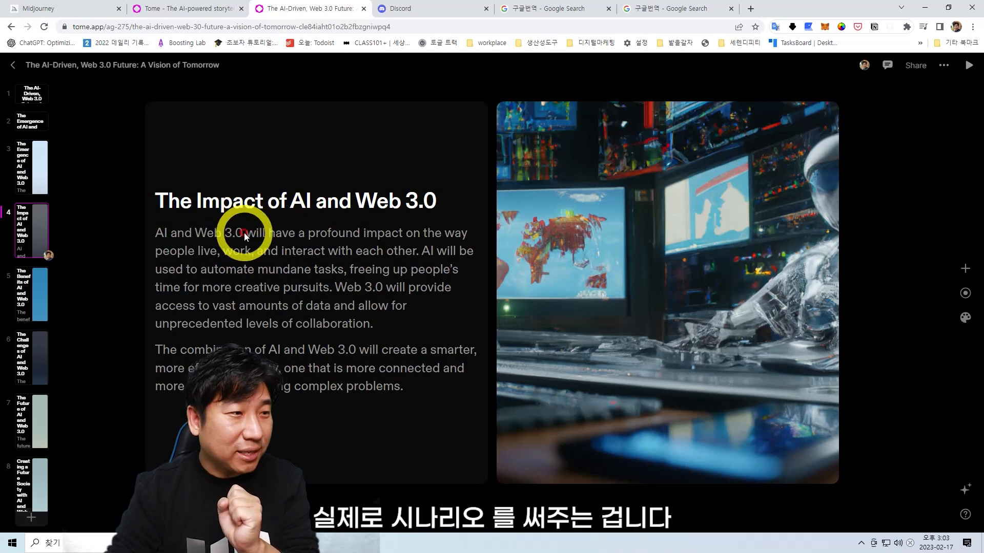
# - Shorten the first body paragraph on the page "The Impact of AI and Web 3.0" with the AI edit option Reduce
pyautogui.click(312, 284)
pyautogui.moveTo(355, 319); pyautogui.dragTo(155, 227)
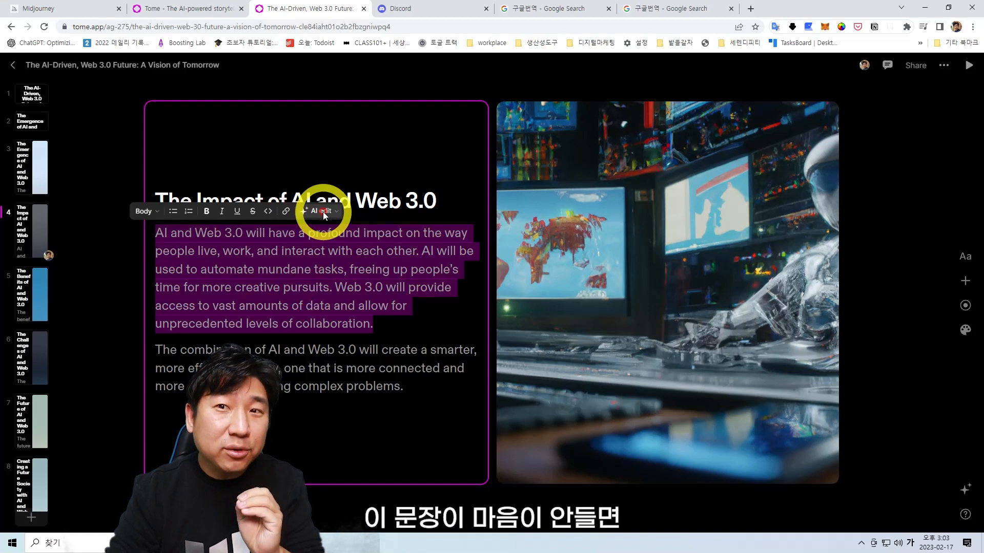
pyautogui.click(324, 212)
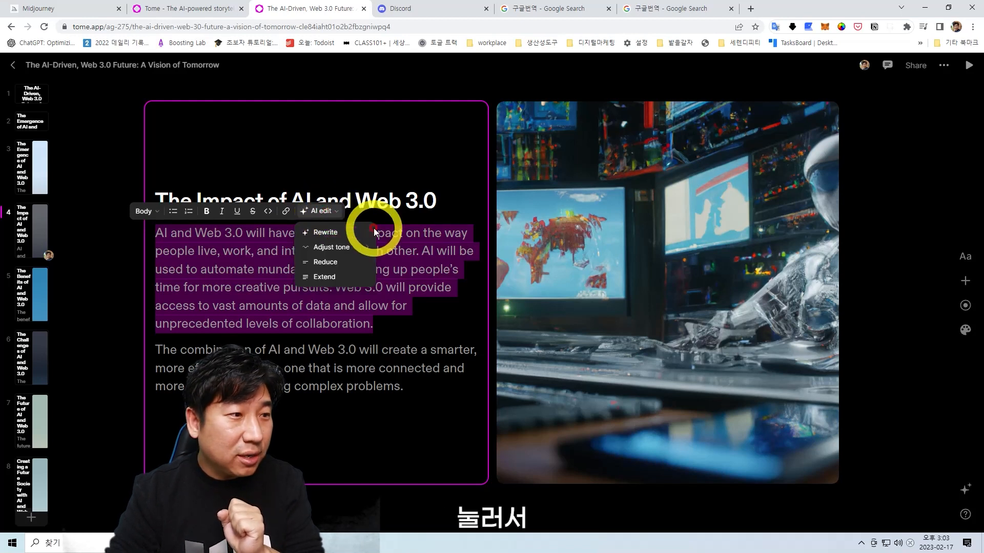
pyautogui.click(335, 266)
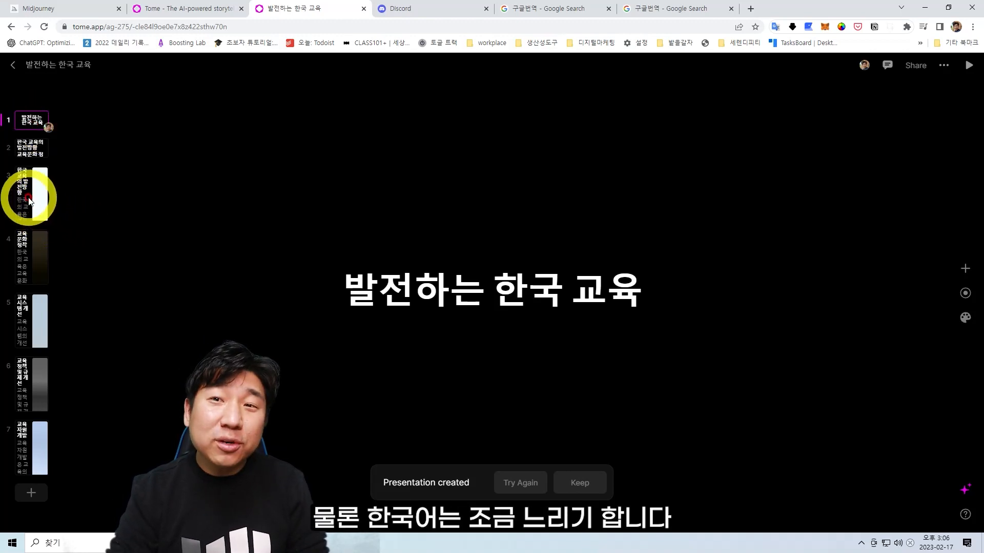
# - Review the outline and each content page of the generated Korean presentation "발전하는 한국 교육"
pyautogui.click(28, 200)
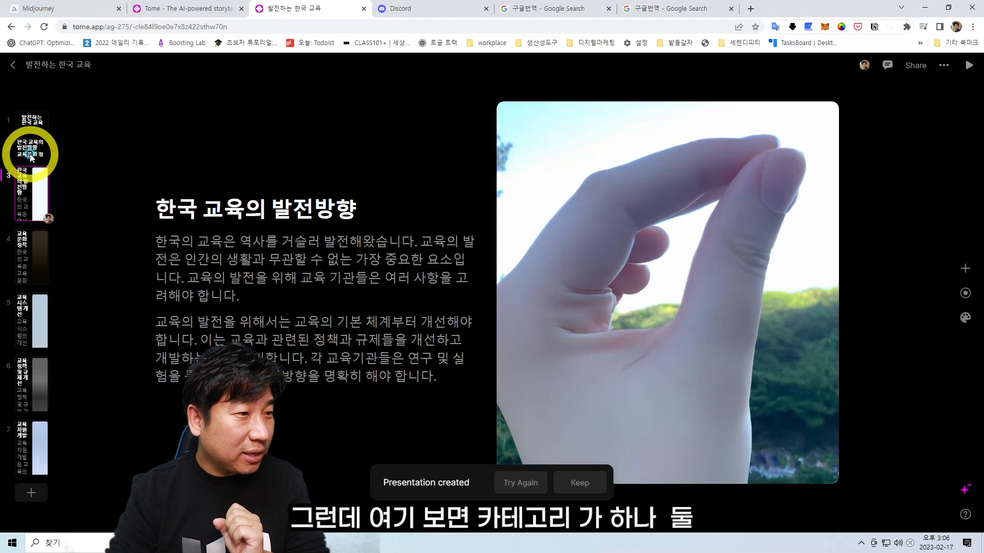
pyautogui.click(30, 149)
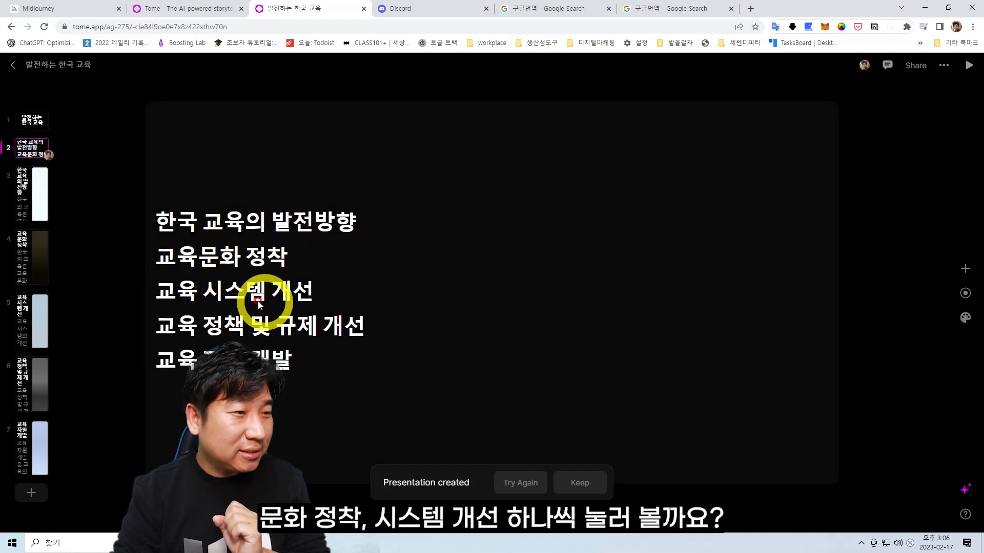
pyautogui.click(23, 195)
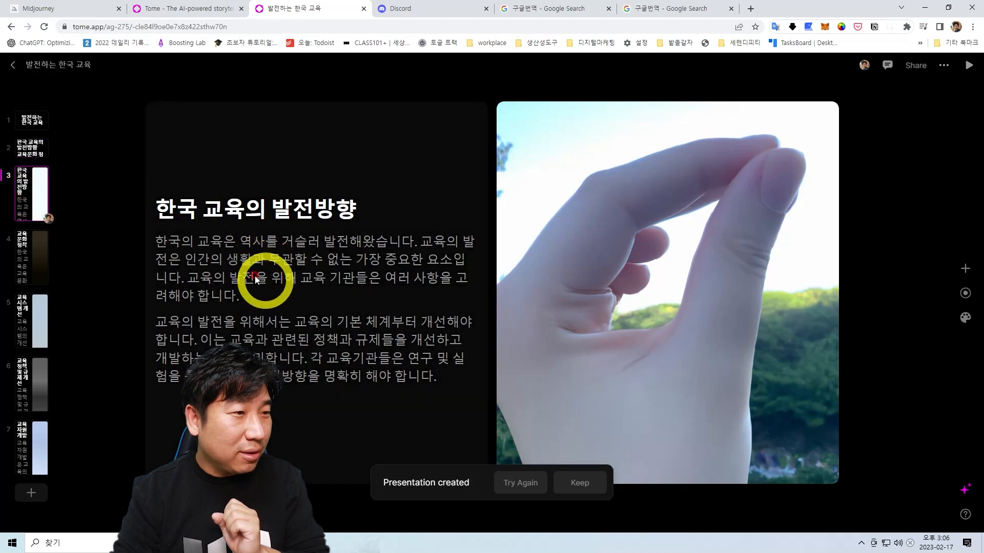
pyautogui.click(32, 259)
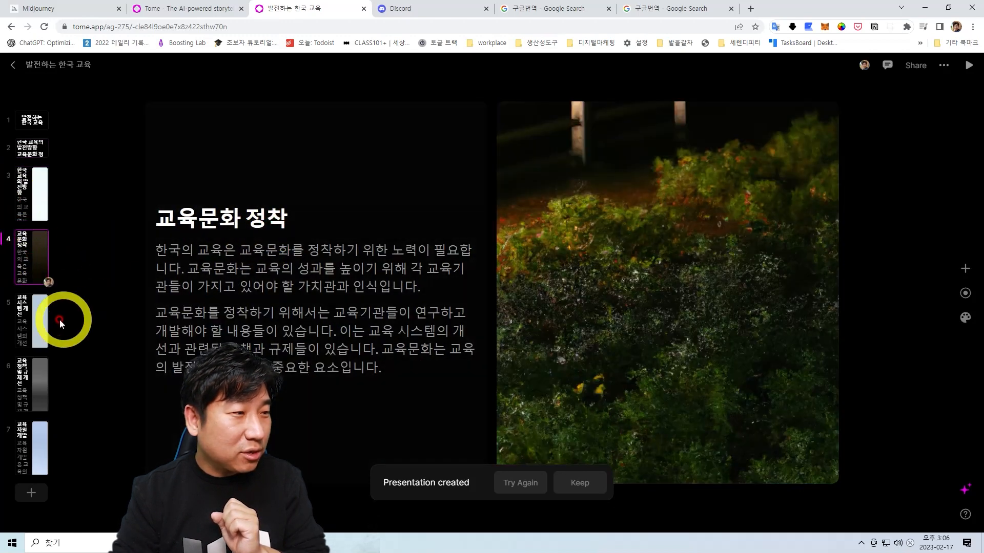
pyautogui.click(29, 317)
pyautogui.click(31, 385)
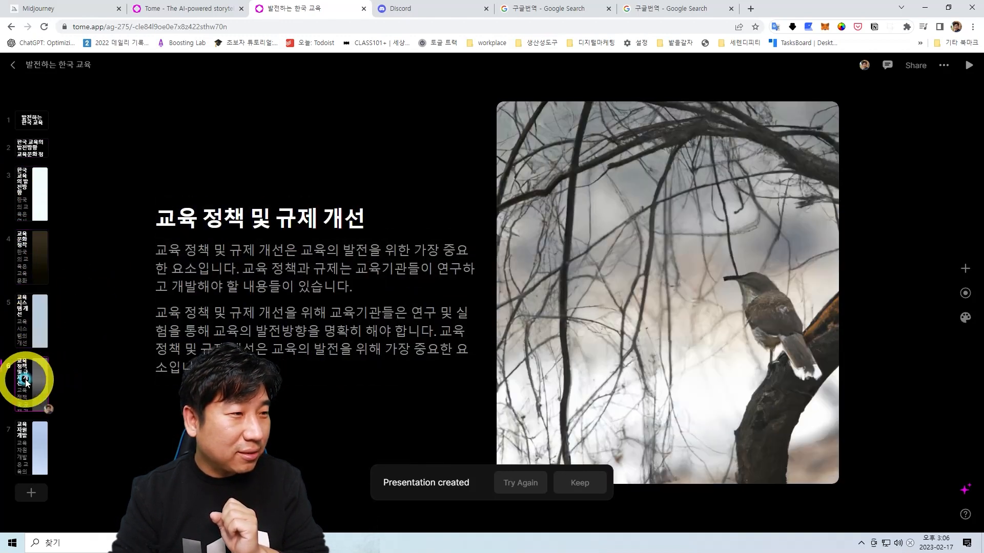
pyautogui.click(29, 440)
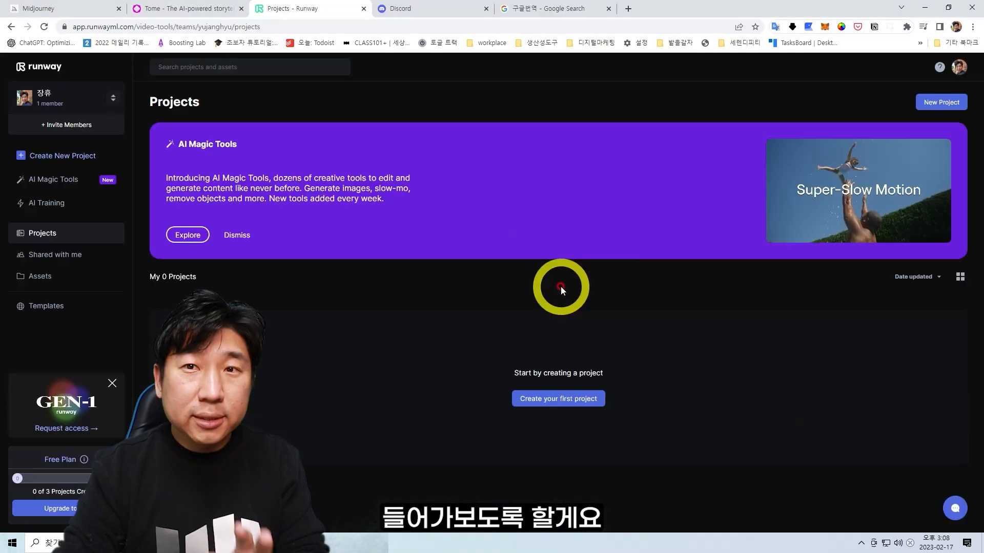
# - In Runway, create a project with the demo clip Surfer.mp4 on the timeline and set the playhead at 00:00.54
pyautogui.click(560, 287)
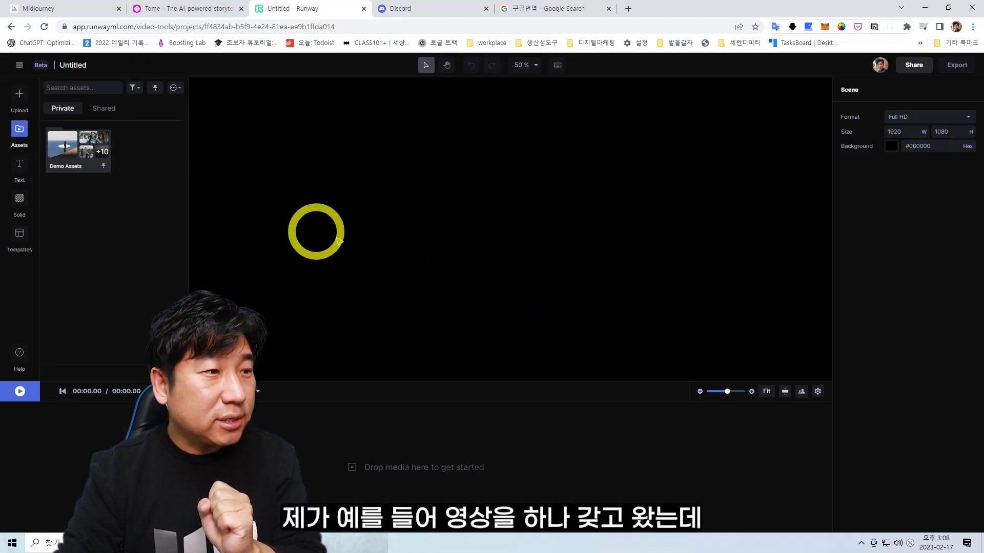
pyautogui.click(78, 149)
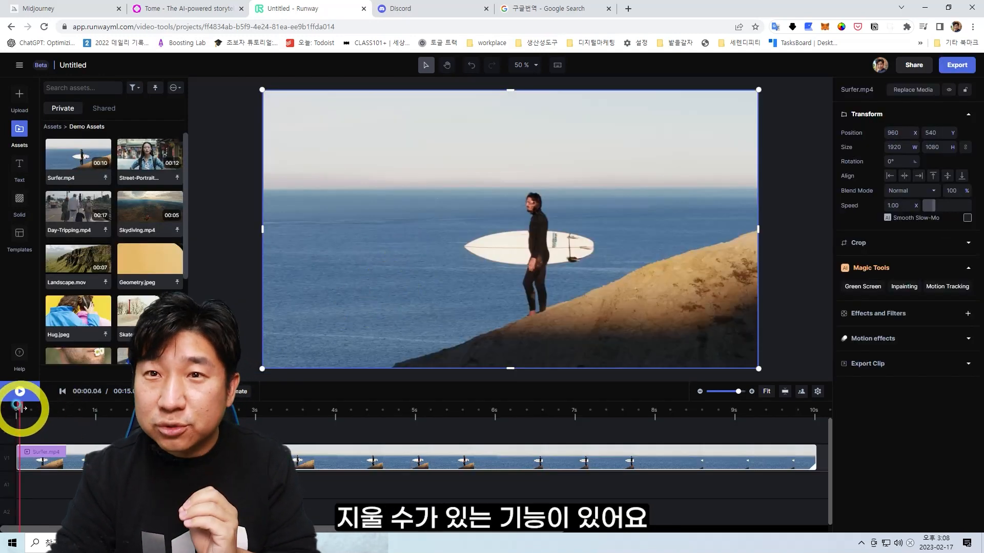
pyautogui.moveTo(23, 408); pyautogui.dragTo(60, 410)
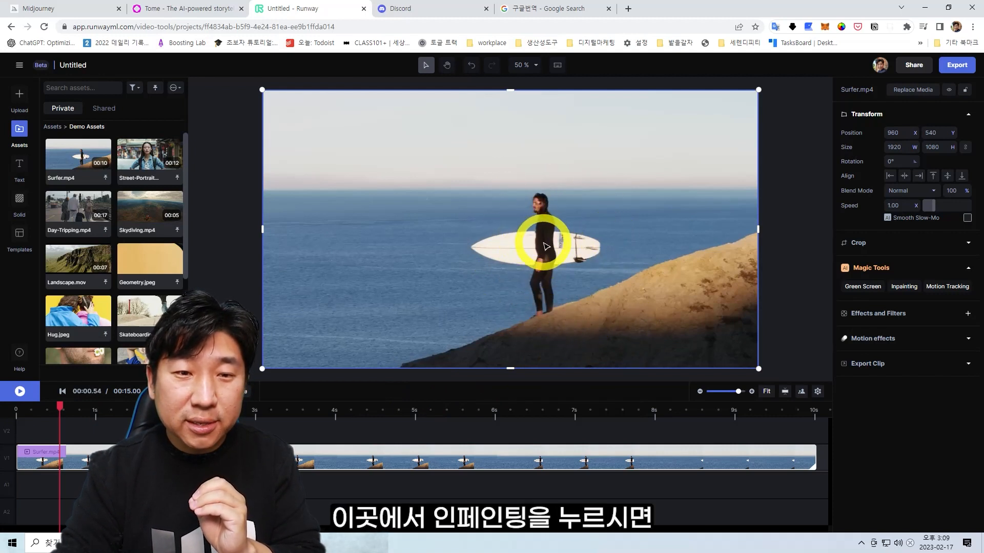
# - Remove the surfer and the surfboard from the clip with Inpainting and scrub through the timeline to check the result
pyautogui.click(904, 288)
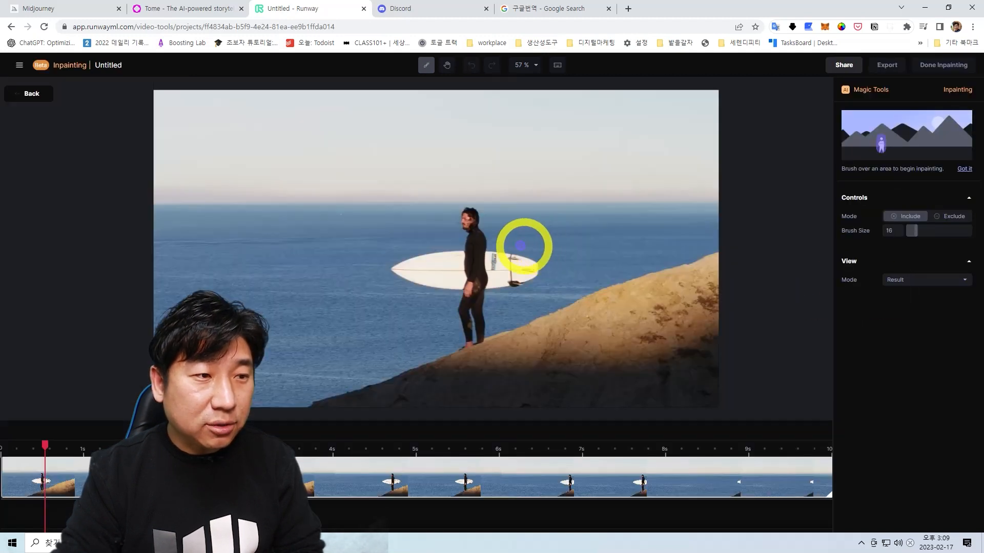
pyautogui.moveTo(479, 222); pyautogui.dragTo(468, 222)
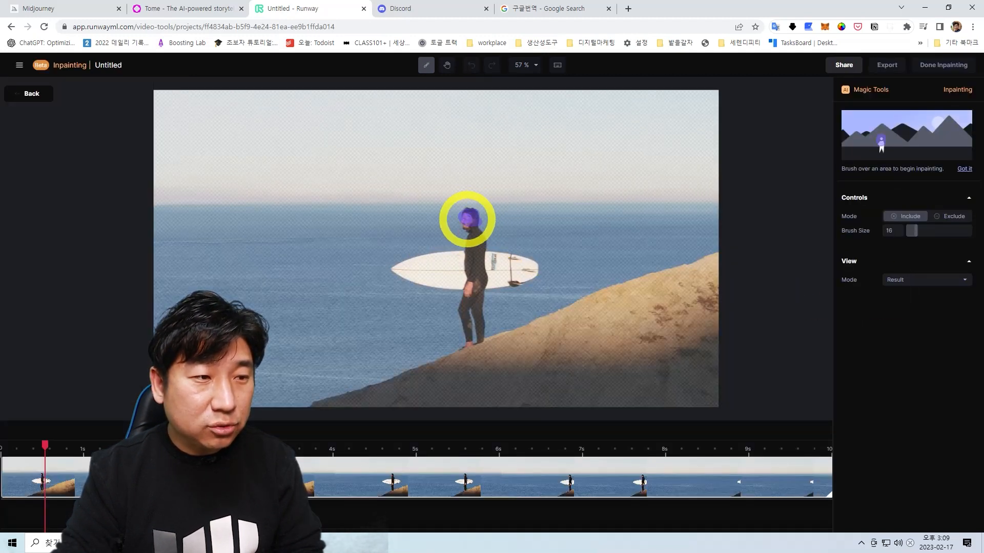
pyautogui.moveTo(407, 263)
pyautogui.mouseDown()
pyautogui.moveTo(419, 279)
pyautogui.moveTo(461, 287)
pyautogui.moveTo(461, 340)
pyautogui.moveTo(479, 345)
pyautogui.moveTo(481, 307)
pyautogui.moveTo(534, 279)
pyautogui.moveTo(536, 261)
pyautogui.moveTo(494, 256)
pyautogui.moveTo(484, 272)
pyautogui.moveTo(493, 281)
pyautogui.moveTo(531, 275)
pyautogui.moveTo(501, 268)
pyautogui.moveTo(461, 281)
pyautogui.moveTo(458, 267)
pyautogui.moveTo(415, 272)
pyautogui.moveTo(457, 270)
pyautogui.moveTo(424, 261)
pyautogui.moveTo(410, 277)
pyautogui.moveTo(456, 284)
pyautogui.mouseUp()
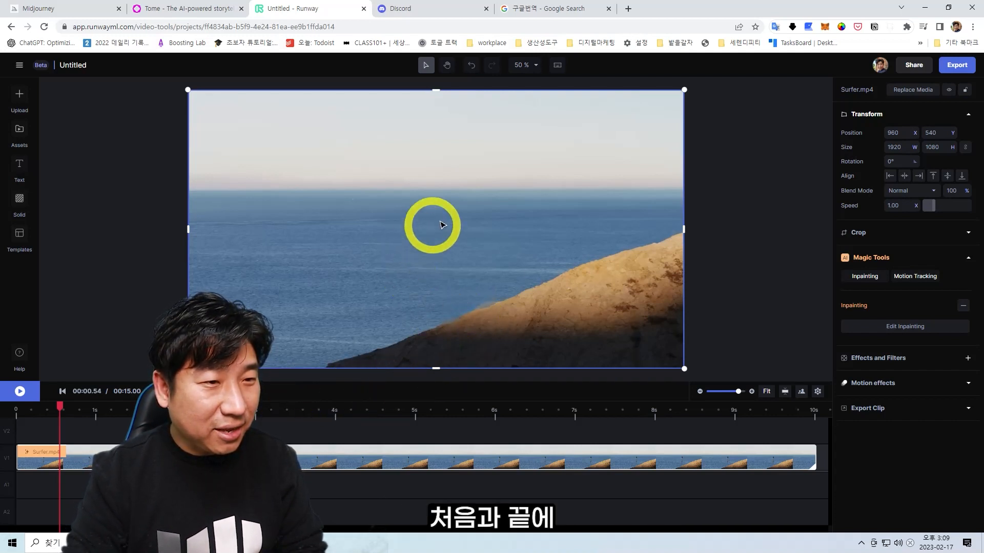
pyautogui.moveTo(66, 407); pyautogui.dragTo(319, 414)
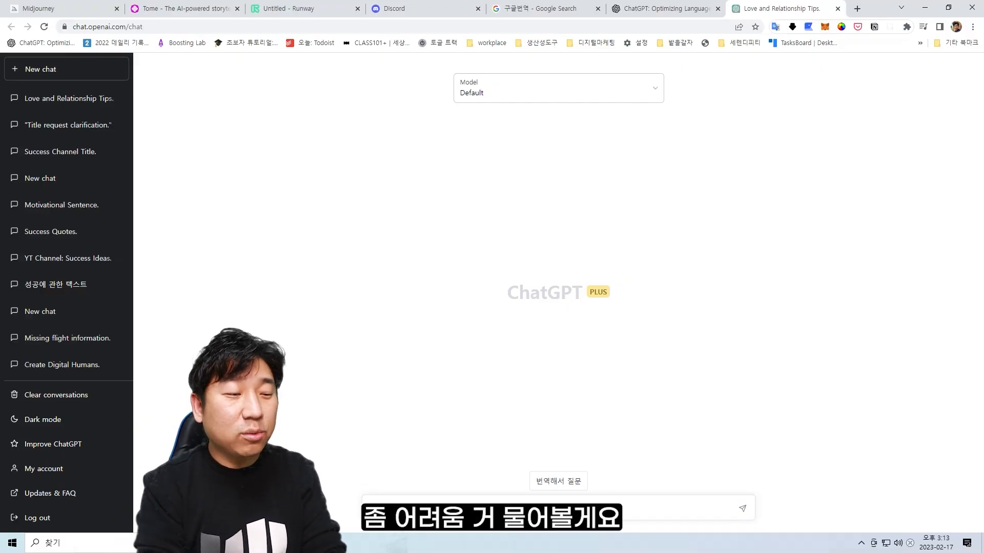
# - Ask ChatGPT in translated form "아내에게 사랑 받는 방법을 알려줘?" and submit another translated question requesting a movie list
pyautogui.click(476, 513)
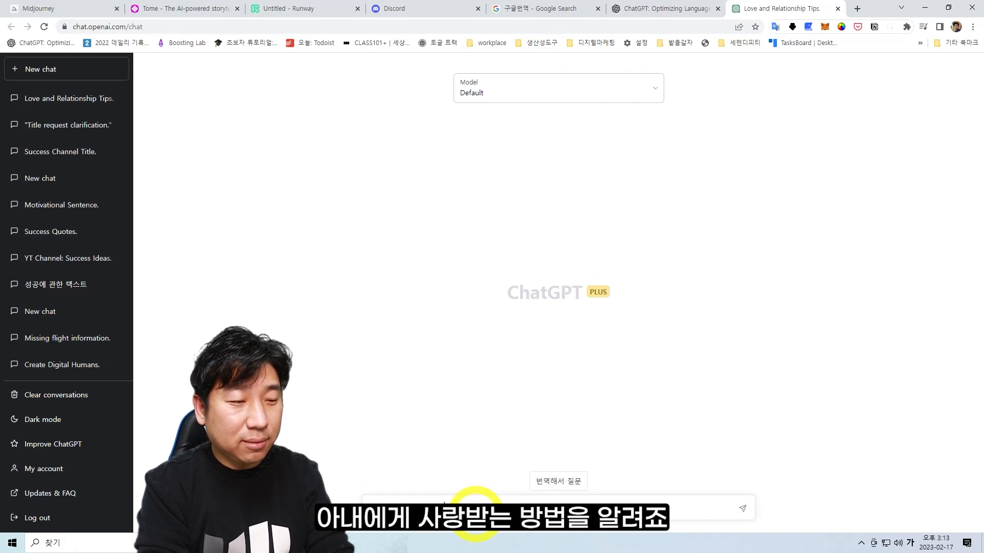
pyautogui.write('아내에게 사랑 받는 방법을 ㅇ')
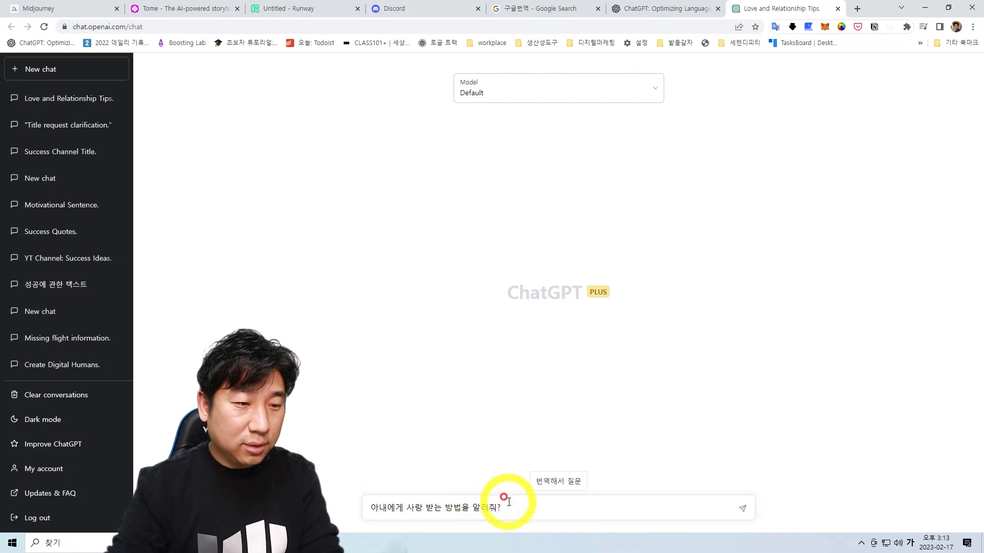
pyautogui.click(548, 485)
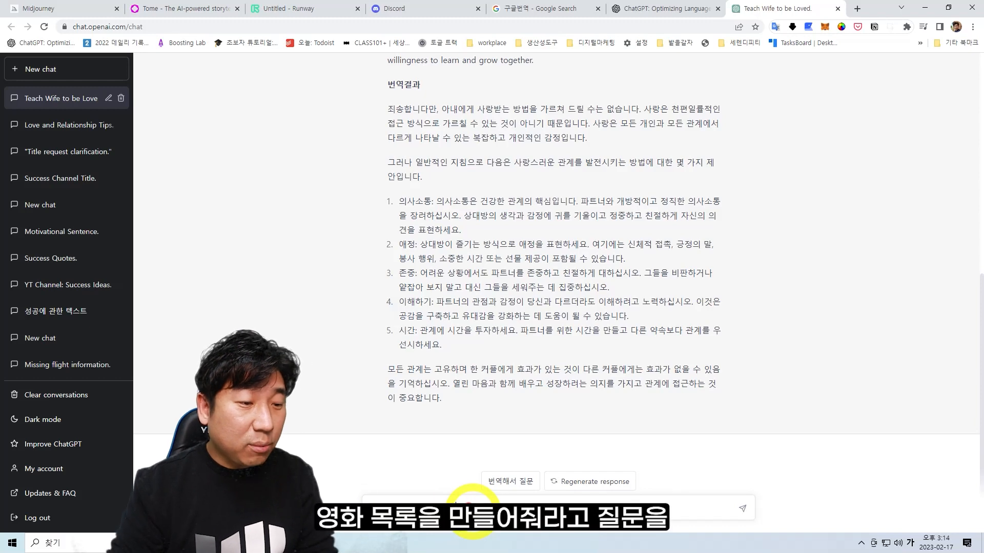
pyautogui.click(516, 491)
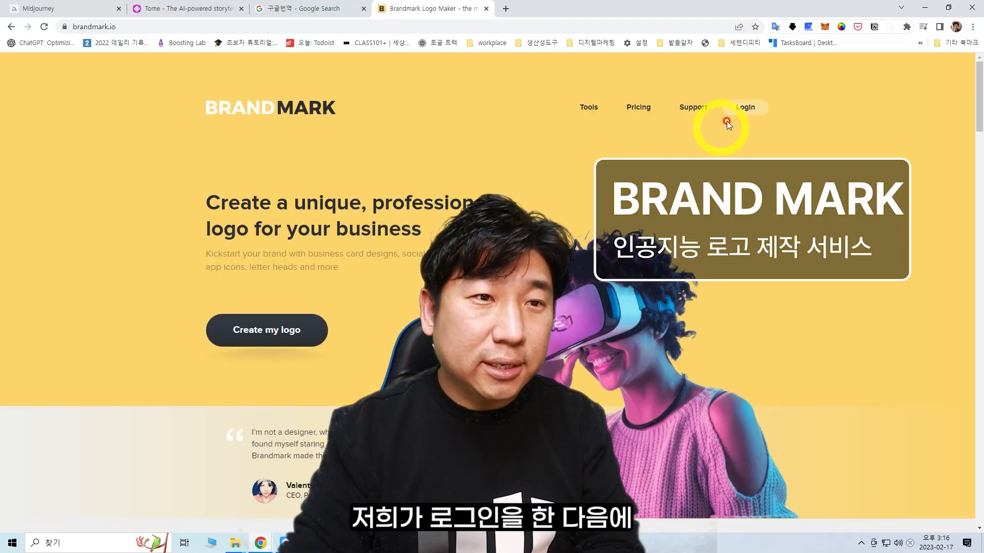
# - Sign in to Brandmark and generate logos for DIGITAL LIFE with the slogan "We support your digital life" and the keywords flower and tree
pyautogui.click(744, 107)
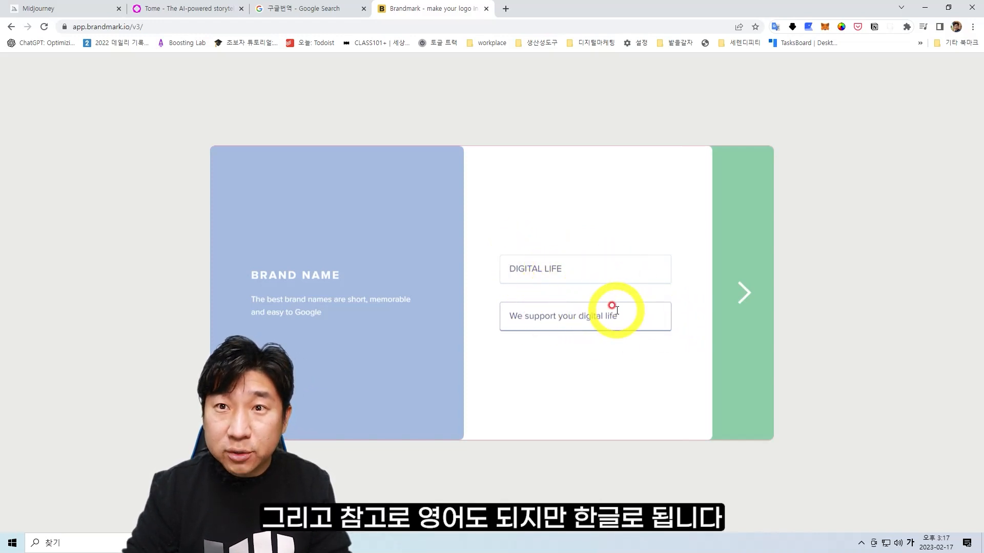
pyautogui.click(744, 292)
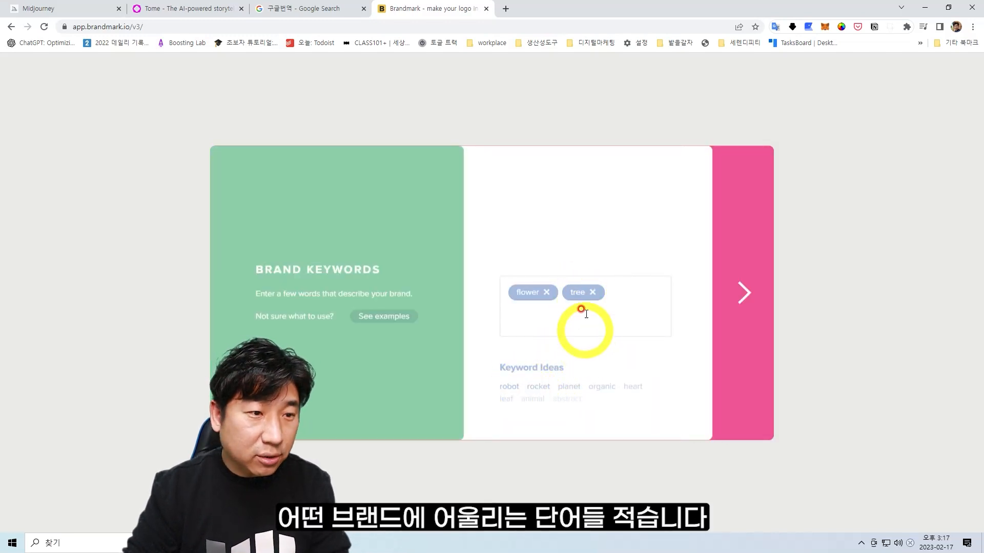
pyautogui.click(744, 293)
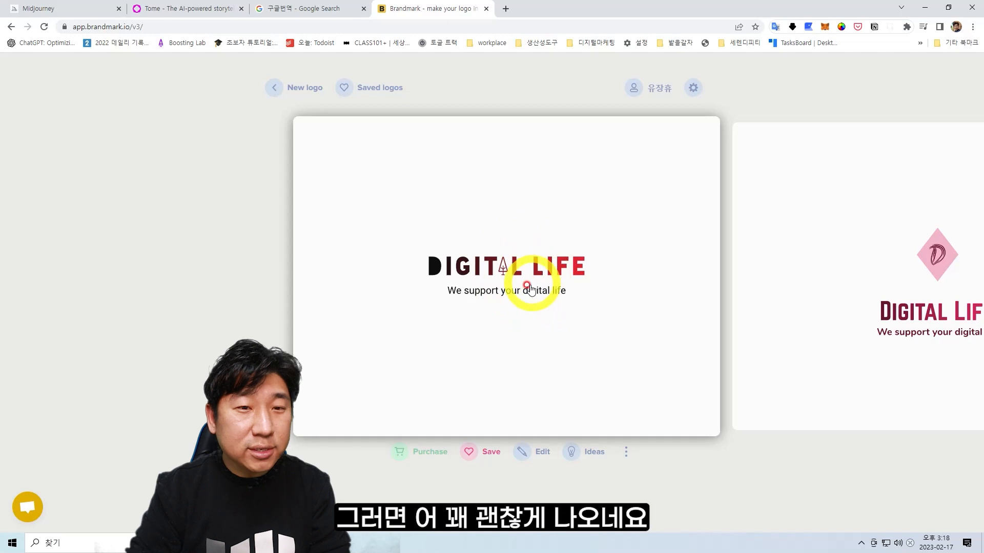
# - Browse through the generated DIGITAL LIFE logo designs one after another
pyautogui.click(874, 277)
pyautogui.click(877, 288)
pyautogui.click(878, 286)
pyautogui.click(894, 287)
pyautogui.click(897, 288)
pyautogui.click(907, 305)
pyautogui.click(907, 303)
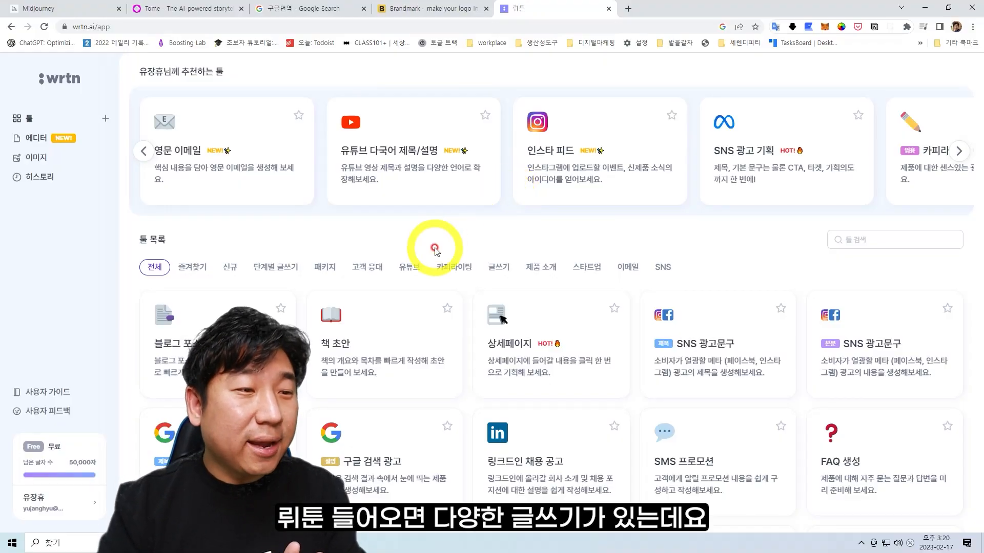
# - In wrtn, open the 블로그 포스팅 tool and enter the topic "디지털 라이프를 즐기는 방법" with the category 지식 · 동향
pyautogui.scroll(-1, 434, 250)
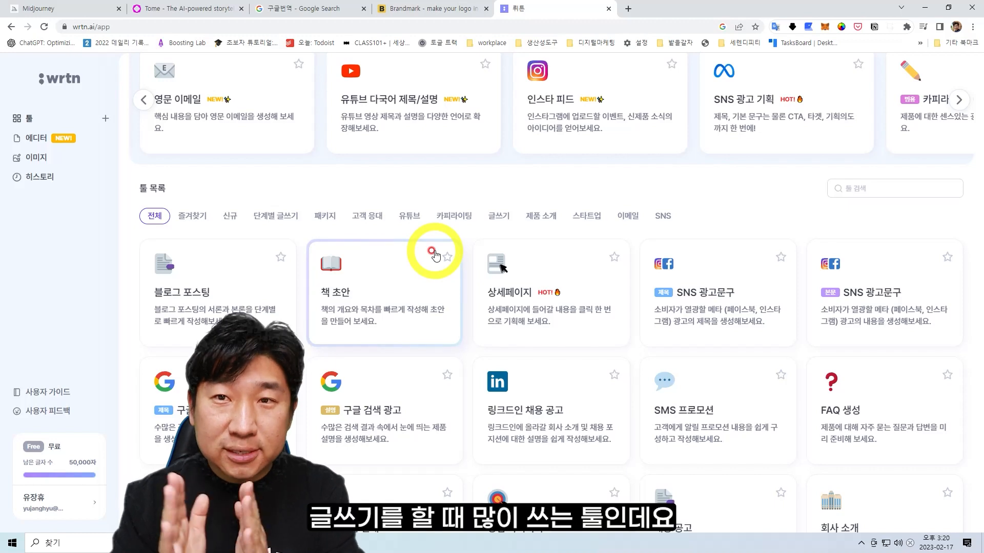
pyautogui.scroll(-1, 433, 253)
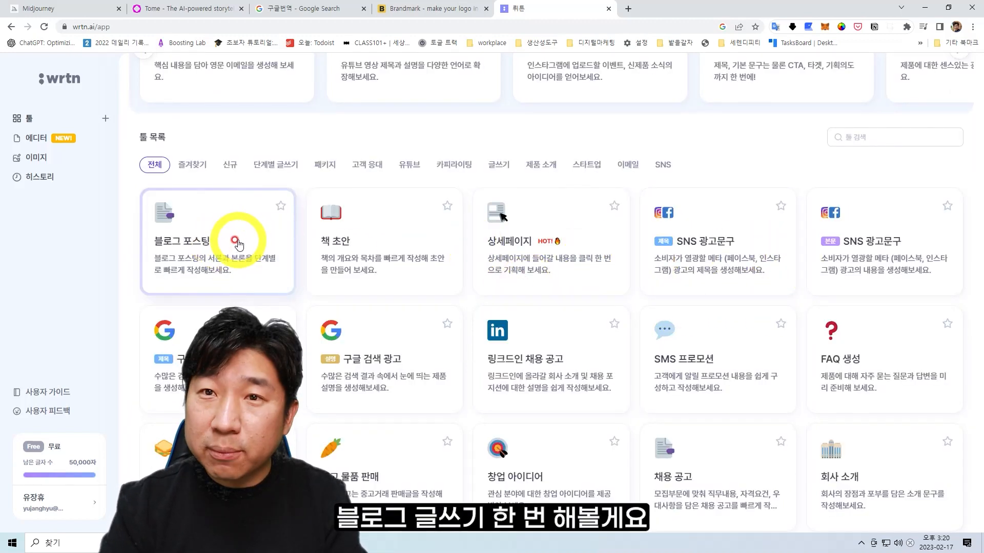
pyautogui.click(276, 247)
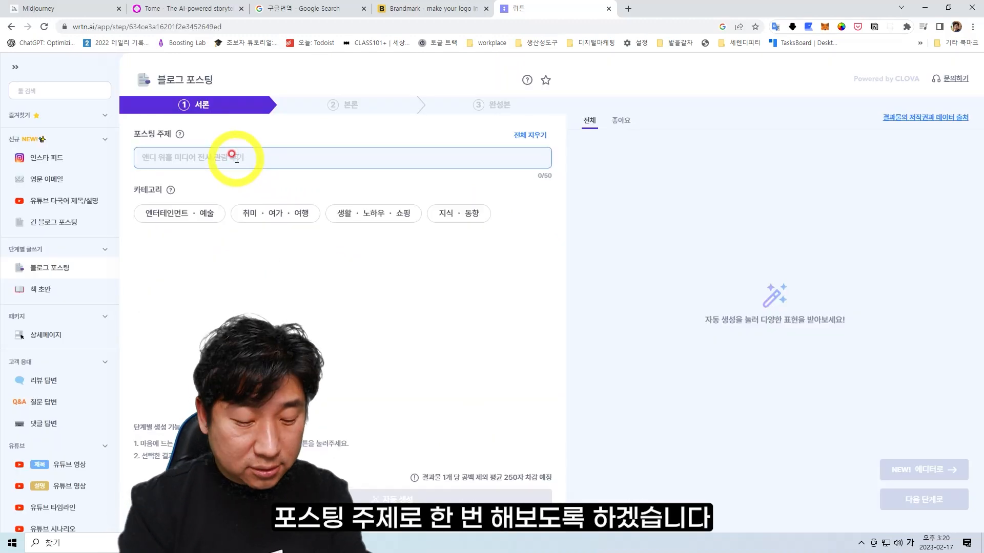
pyautogui.write('디지털 라이프를 즐기는 방법')
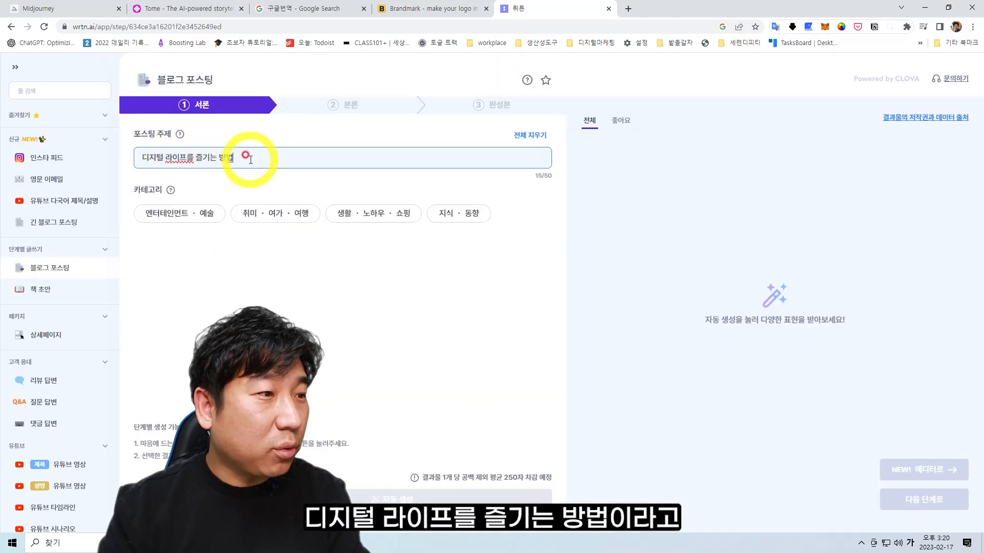
pyautogui.click(446, 218)
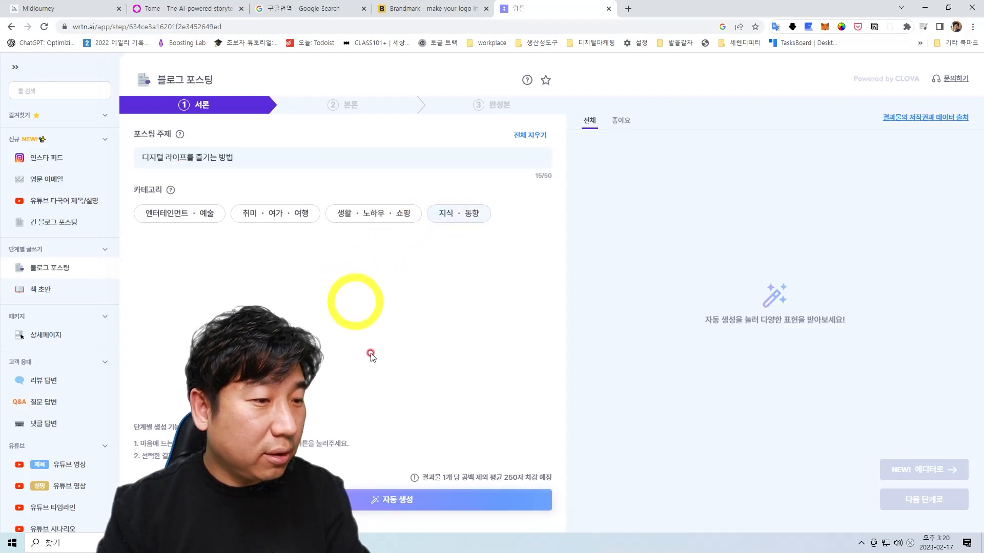
# - Generate the blog post's introduction and use it to generate the main body (본론)
pyautogui.click(391, 499)
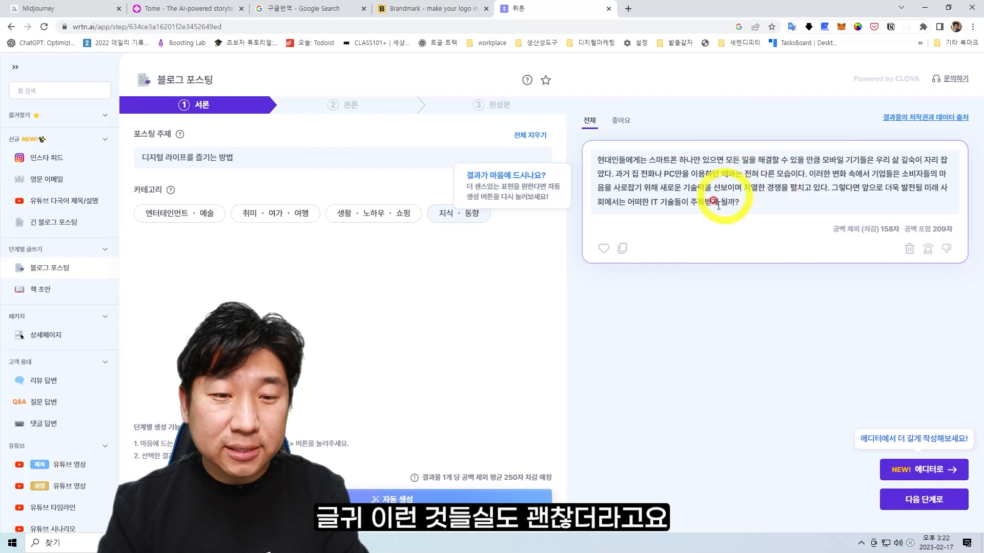
pyautogui.click(923, 498)
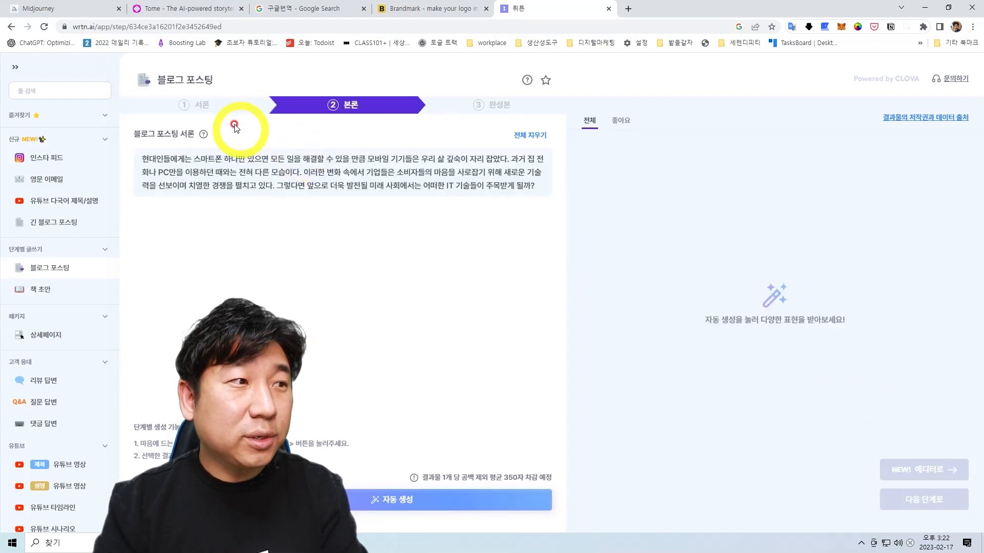
pyautogui.click(400, 498)
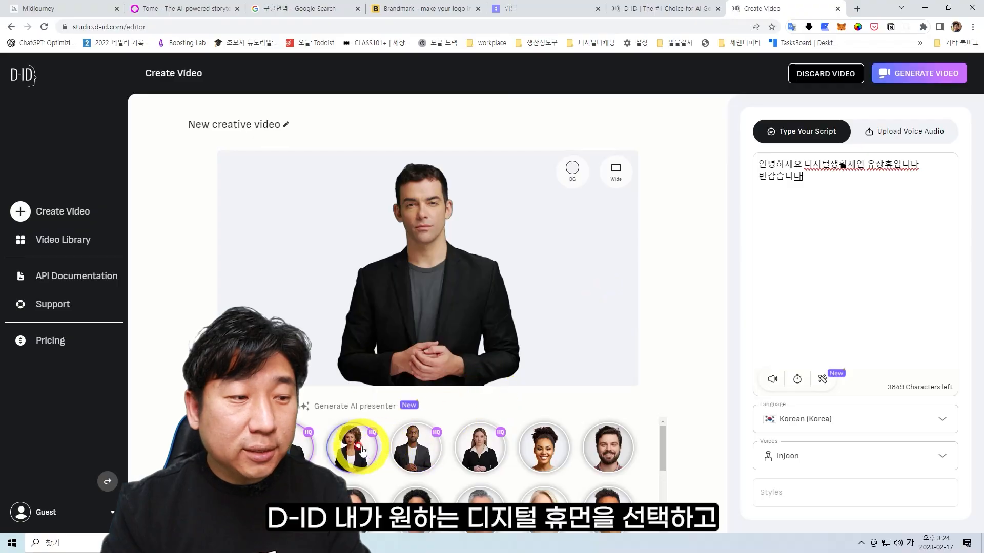
# - In D-ID's video editor, try the curly-haired woman and the man in the grey jacket as presenters, and choose the first HQ presenter
pyautogui.click(366, 450)
pyautogui.click(418, 449)
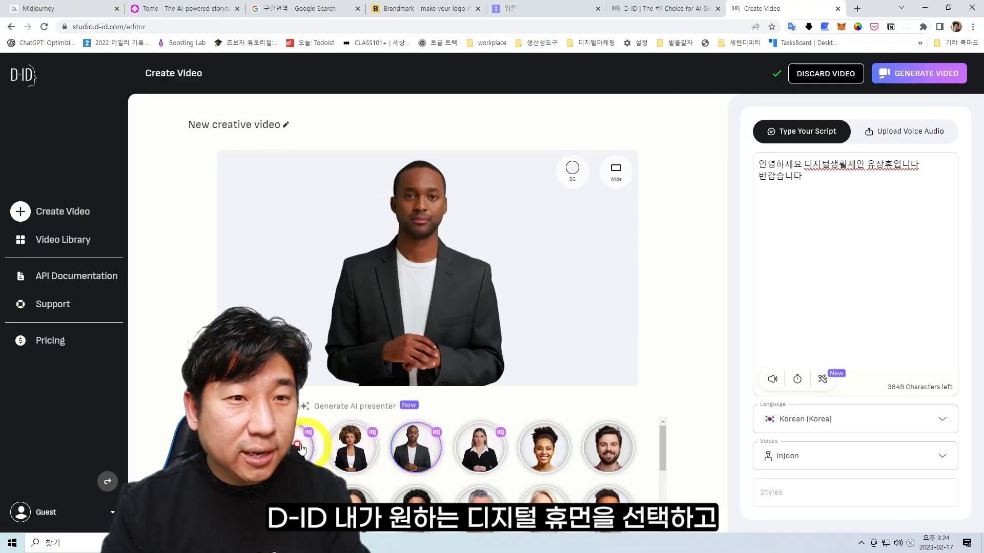
pyautogui.click(292, 448)
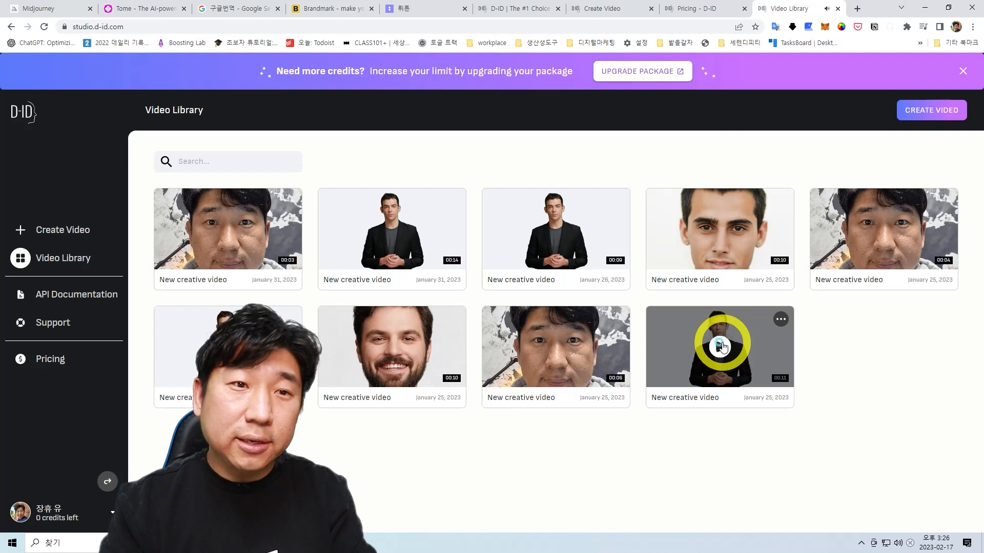
# - Play the last presenter video in D-ID's Video Library and the demo video with sound on the Ploonet Studio site
pyautogui.click(721, 340)
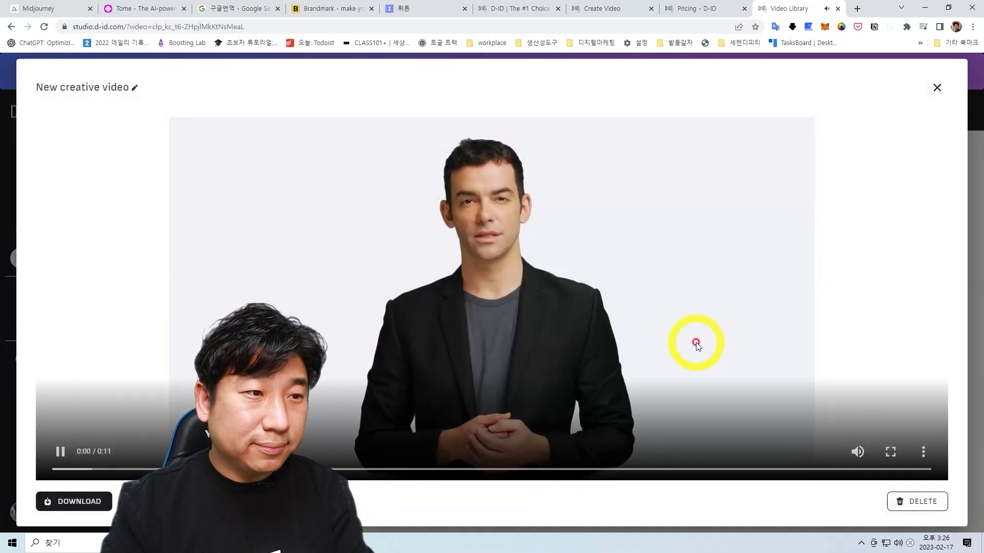
pyautogui.click(398, 397)
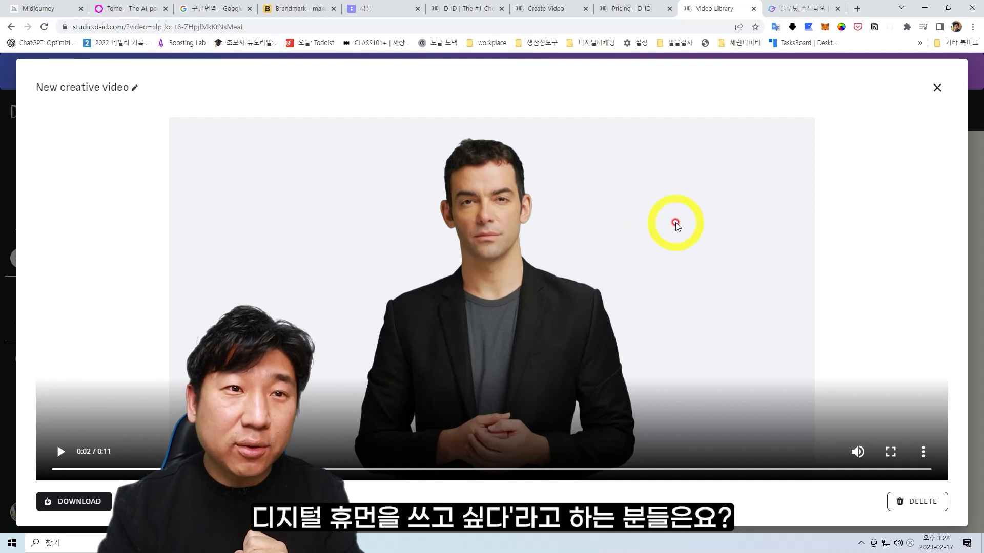
pyautogui.click(801, 9)
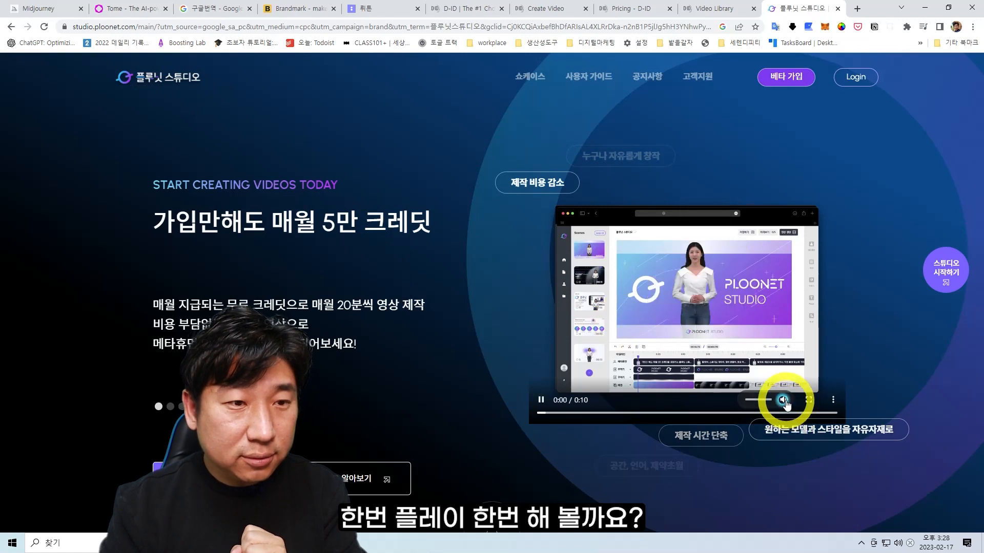
pyautogui.click(784, 401)
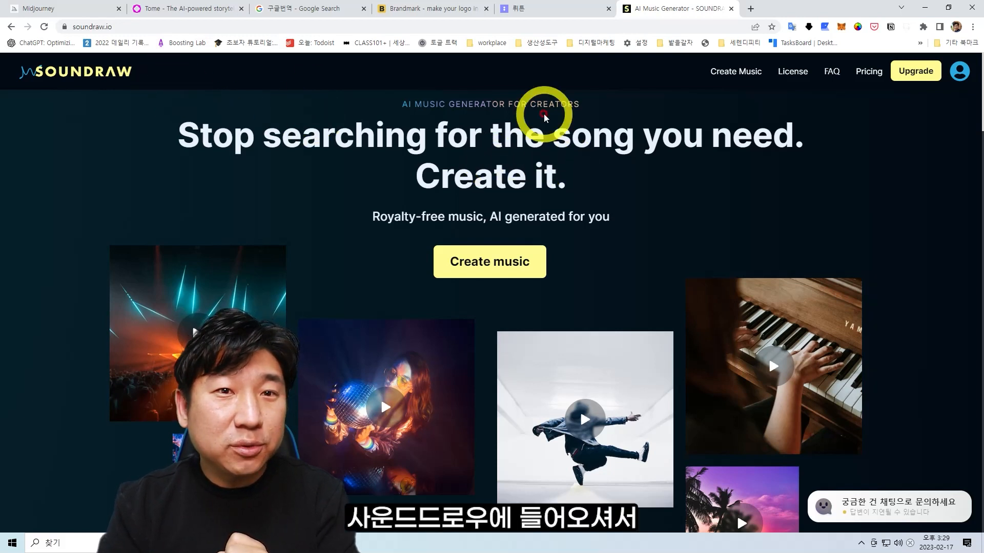
# - In SOUNDRAW, filter the generated songs by the mood Hopeful and show the genre choices
pyautogui.click(742, 76)
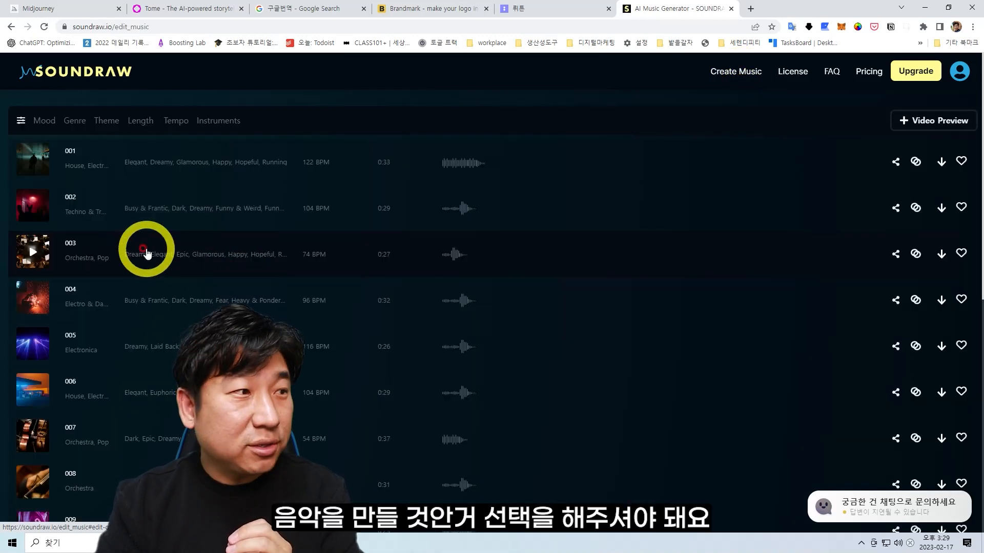
pyautogui.click(43, 122)
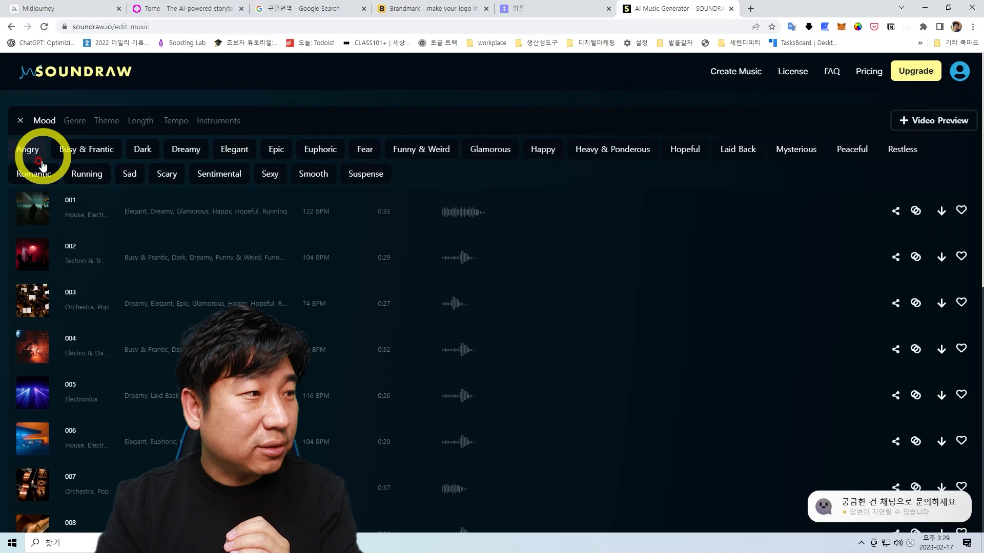
pyautogui.click(684, 152)
pyautogui.click(77, 122)
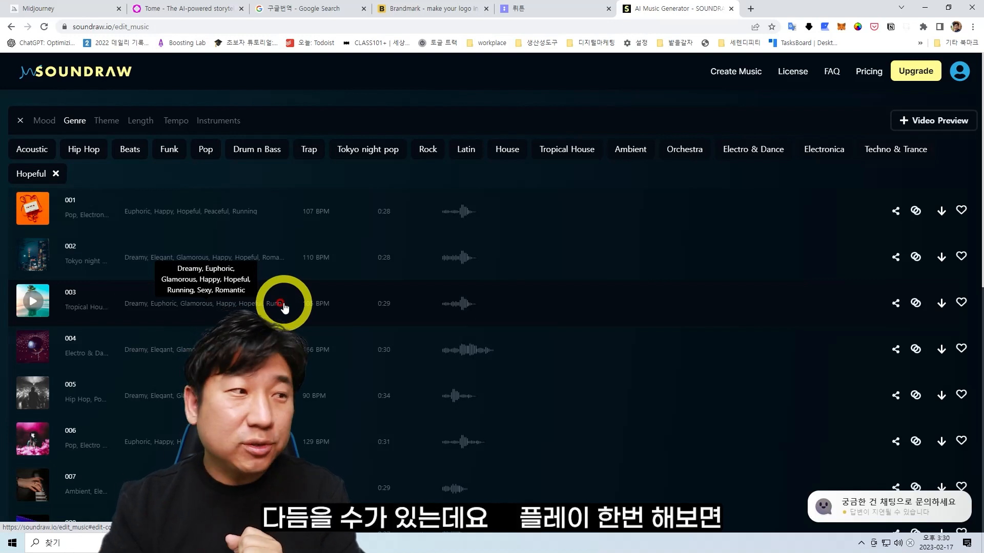
# - Open song 001 for editing and play it from its opening section
pyautogui.click(34, 211)
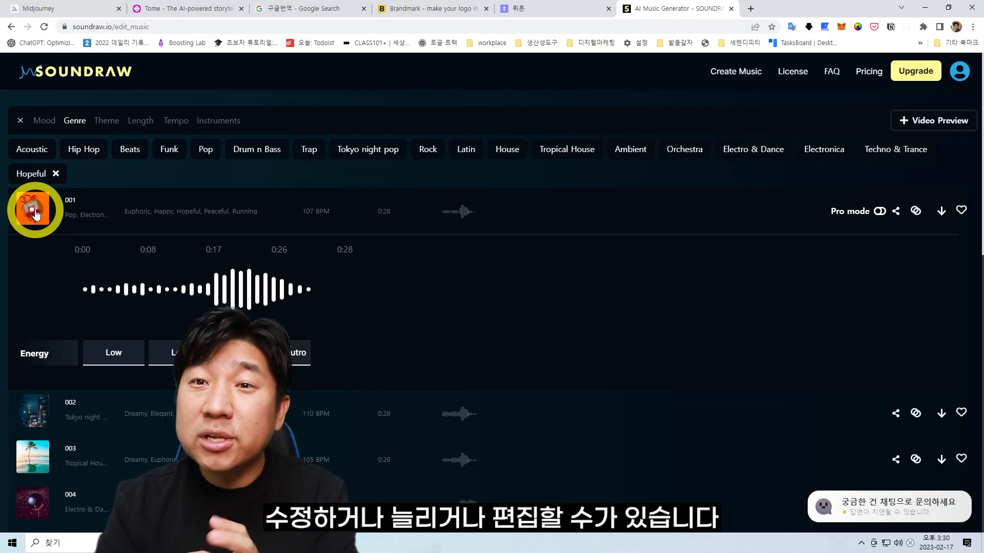
pyautogui.click(40, 213)
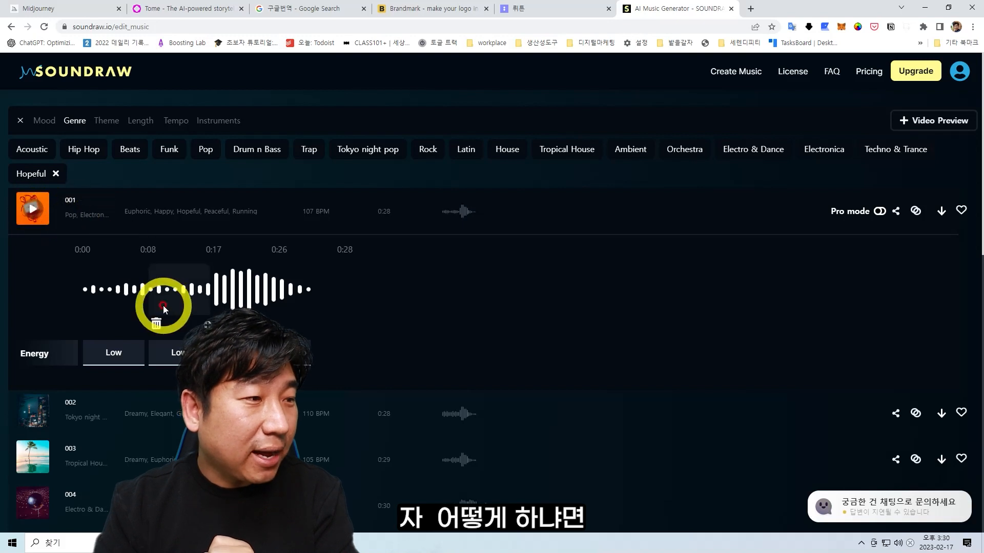
pyautogui.click(120, 298)
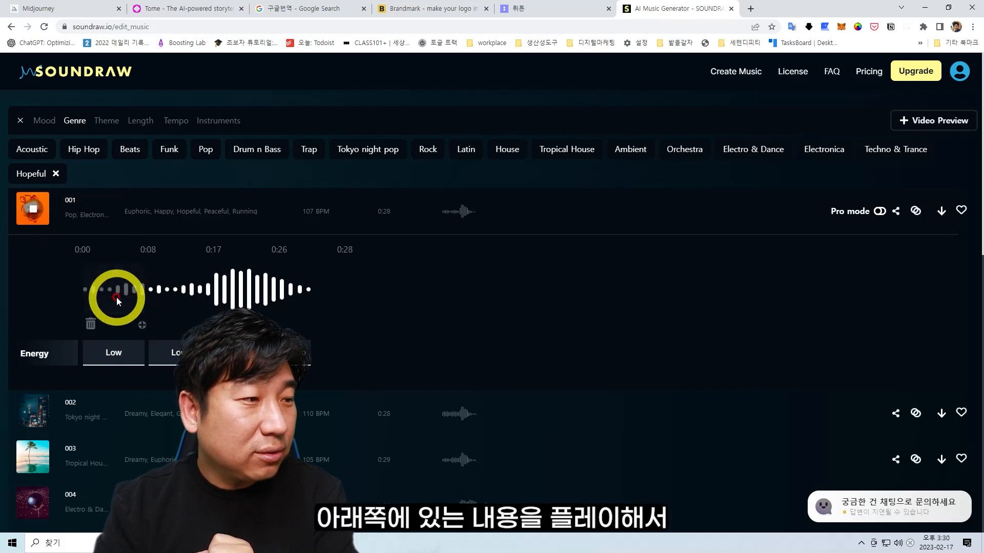
# - Cycle through the energy levels of song 001's opening section and set it to Medium
pyautogui.click(122, 358)
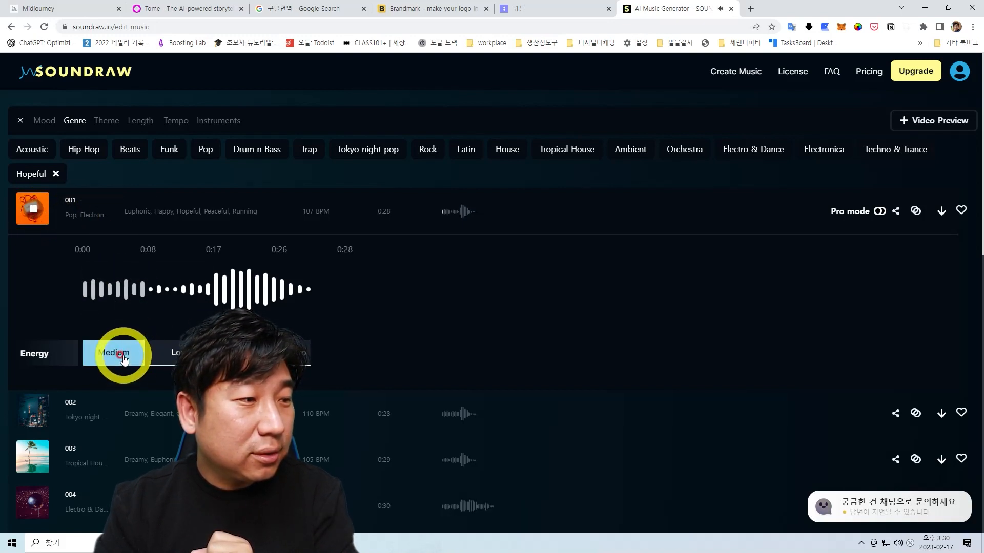
pyautogui.click(124, 360)
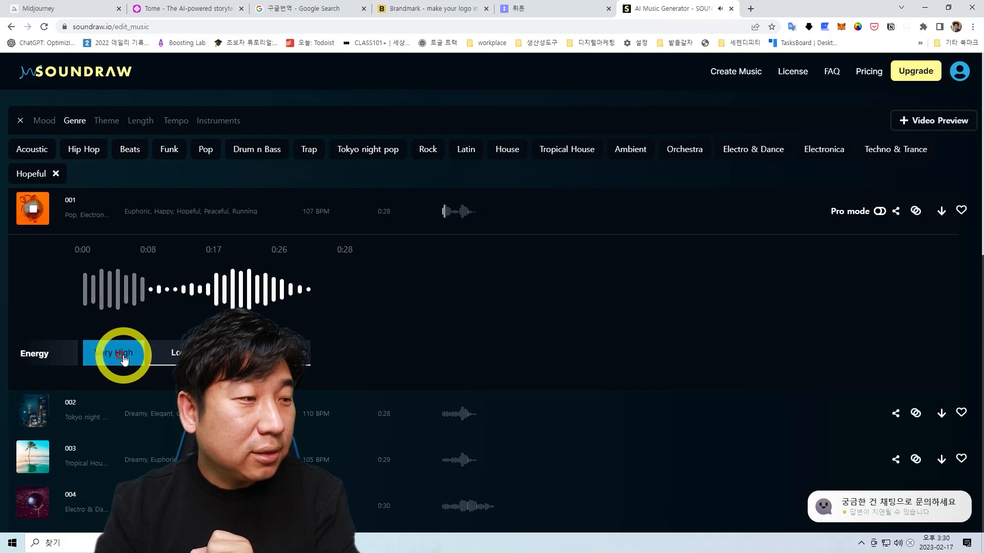
pyautogui.click(123, 359)
pyautogui.click(124, 360)
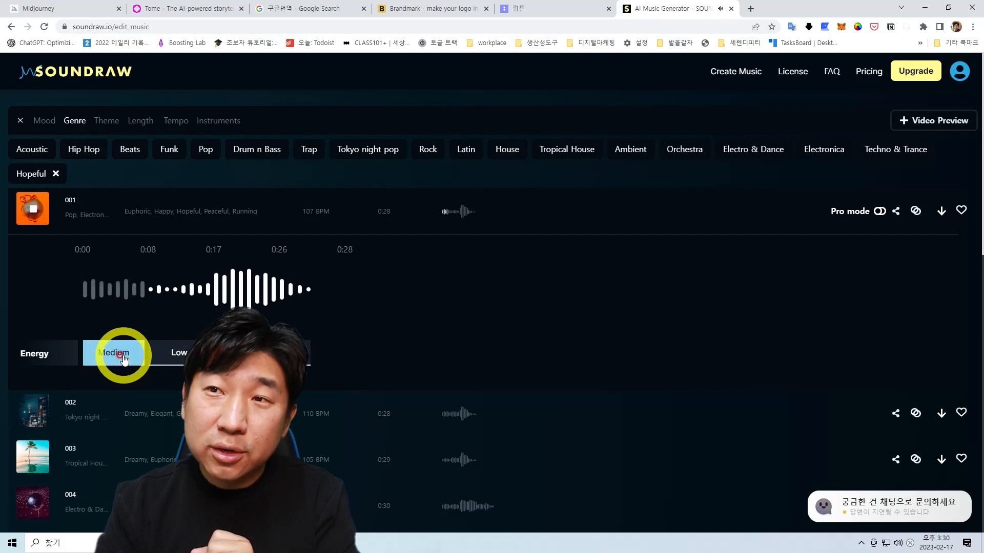
# - Lengthen song 001 by adding two more sections after its opening section, stop playback and try Pro mode
pyautogui.click(130, 301)
pyautogui.click(141, 321)
pyautogui.click(140, 325)
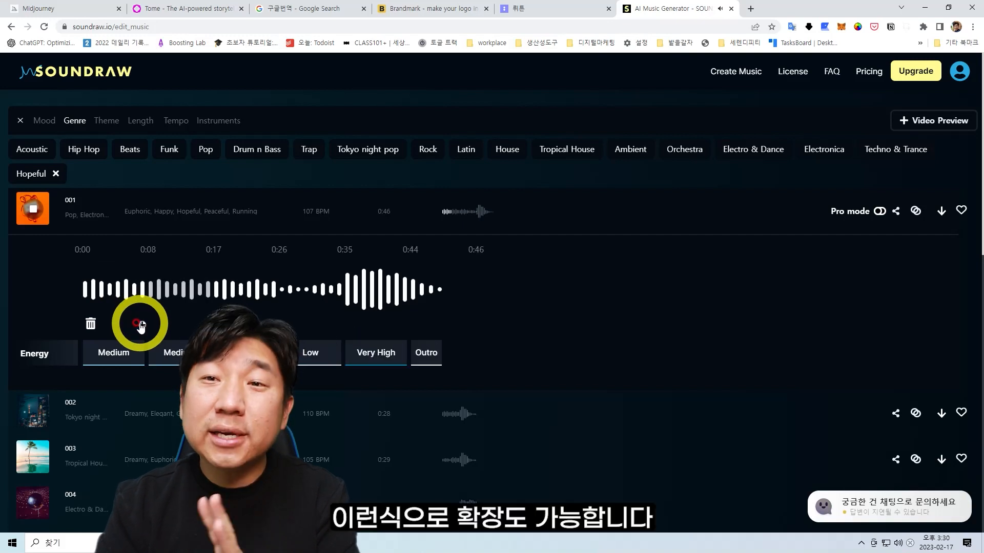
pyautogui.click(542, 325)
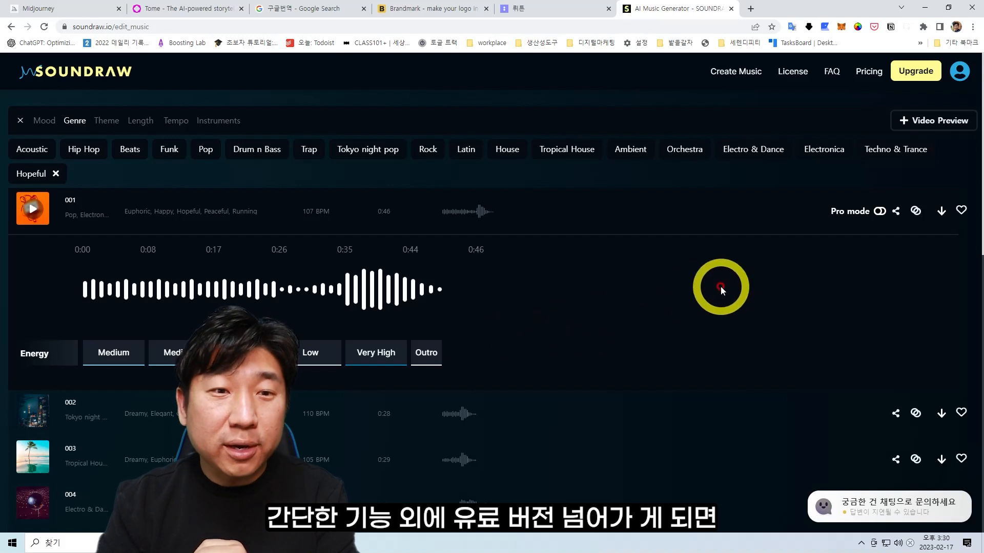
pyautogui.click(849, 216)
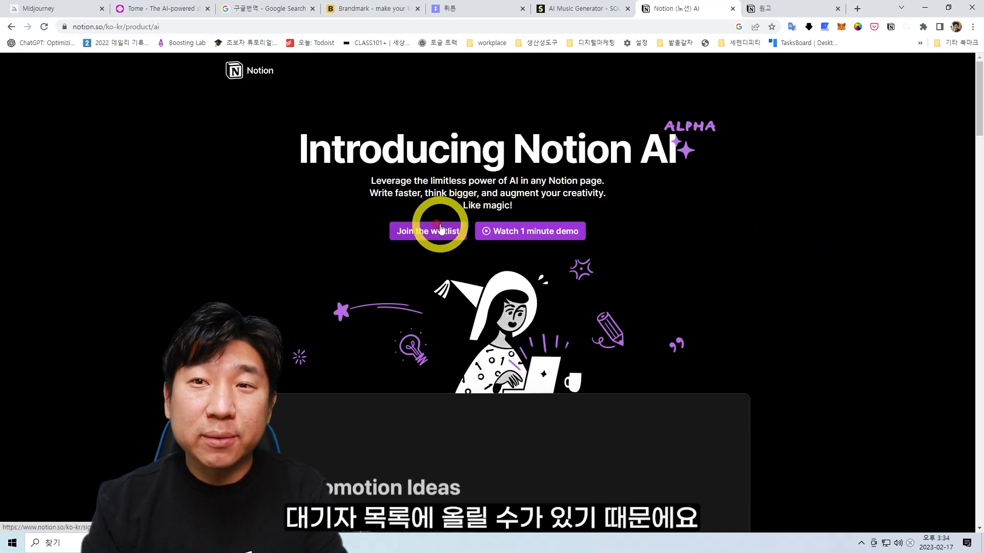
# - Switch to the Notion script page 원고 and look over its section on Notion AI
pyautogui.hotkey('ctrl', 'Tab')
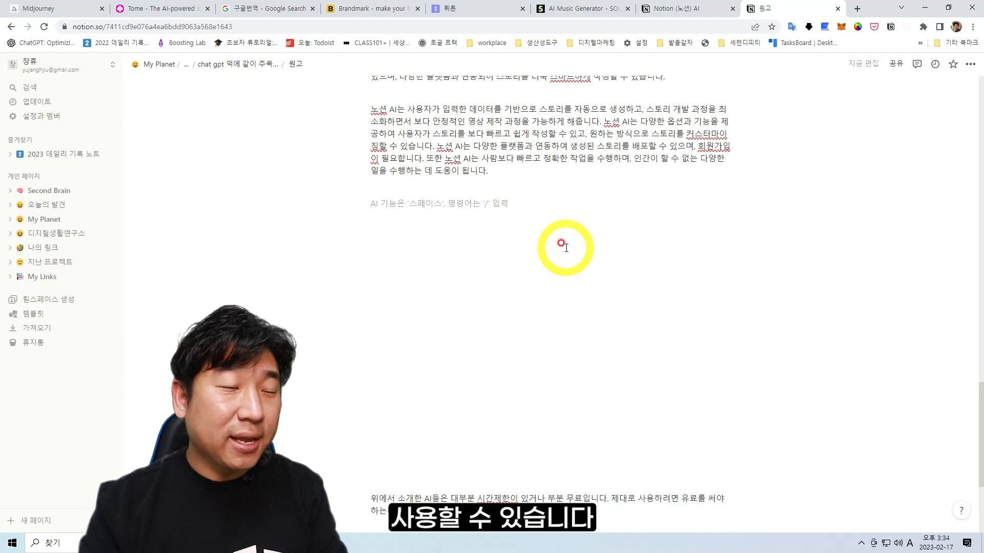
pyautogui.scroll(3, 566, 248)
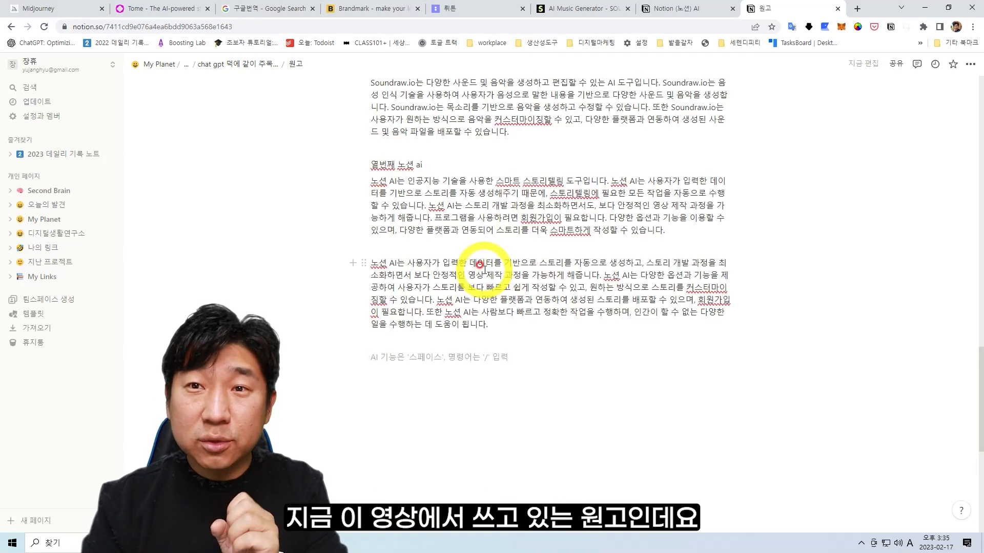
pyautogui.scroll(-2, 484, 269)
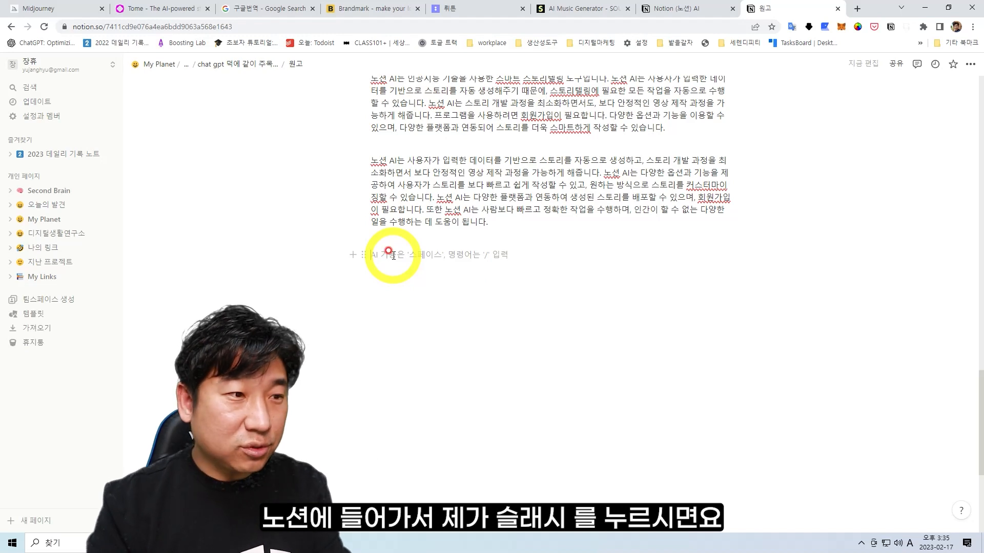
# - On the empty line below the last Notion AI paragraph, ask the AI to write a text with the prompt "뤼튼 서비스 알려줘"
pyautogui.write('/')
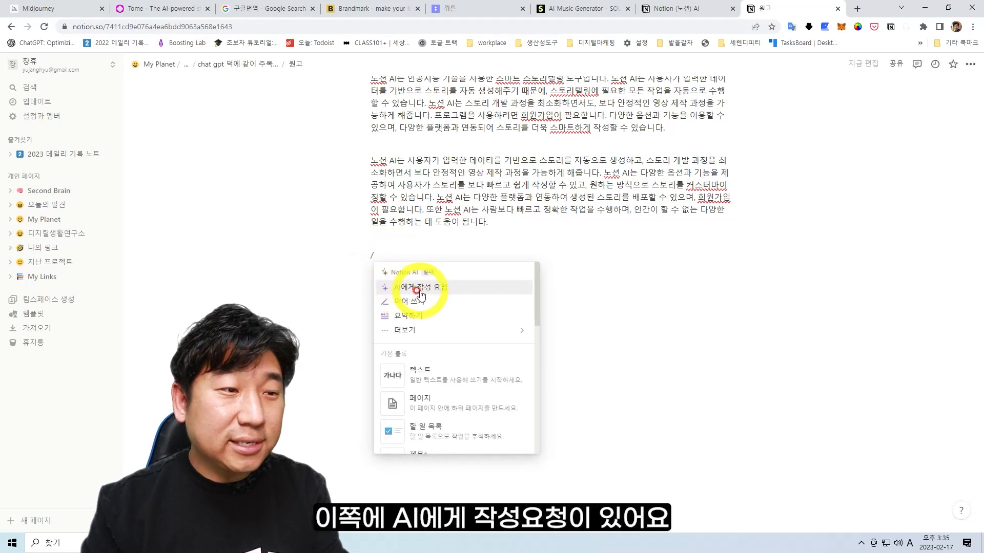
pyautogui.click(418, 288)
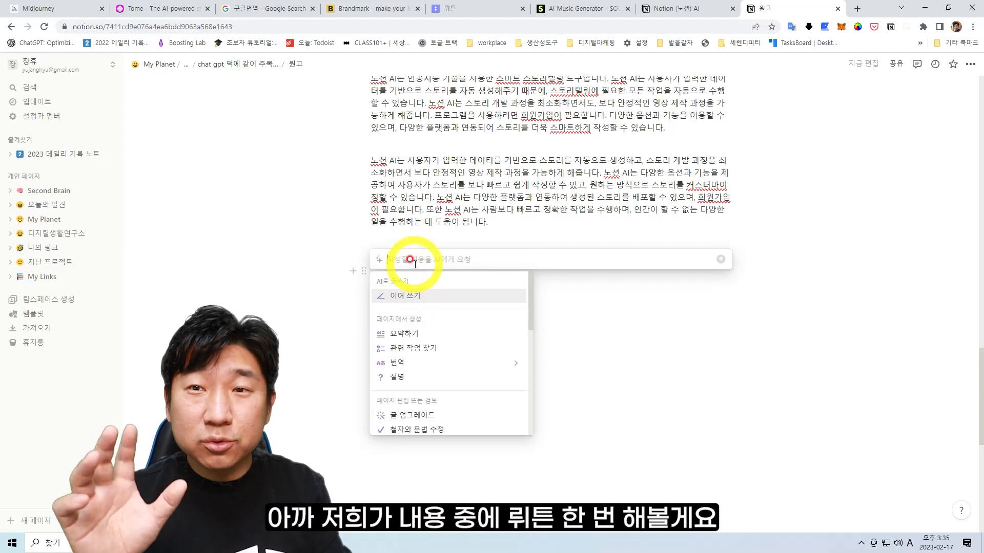
pyautogui.write('뤼튼')
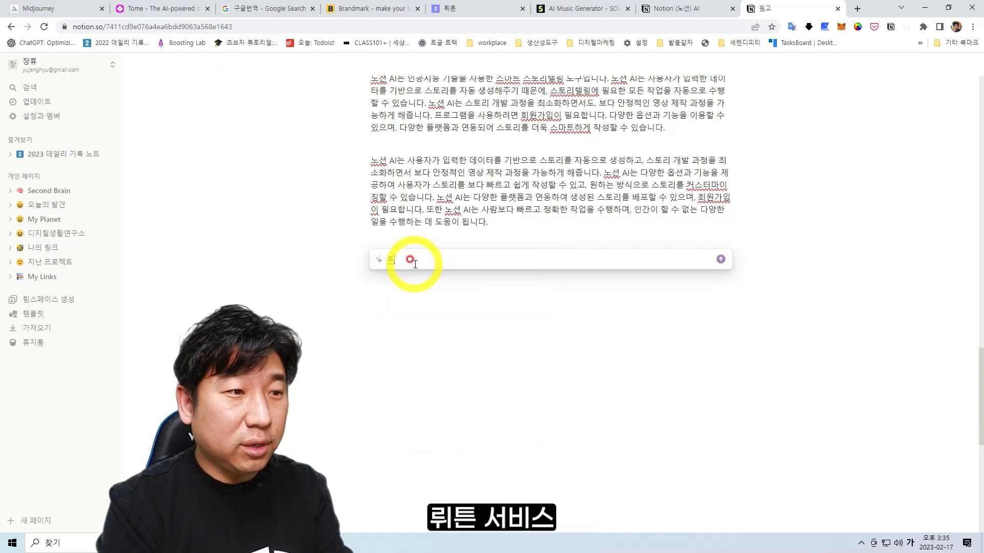
pyautogui.write(' 서비스')
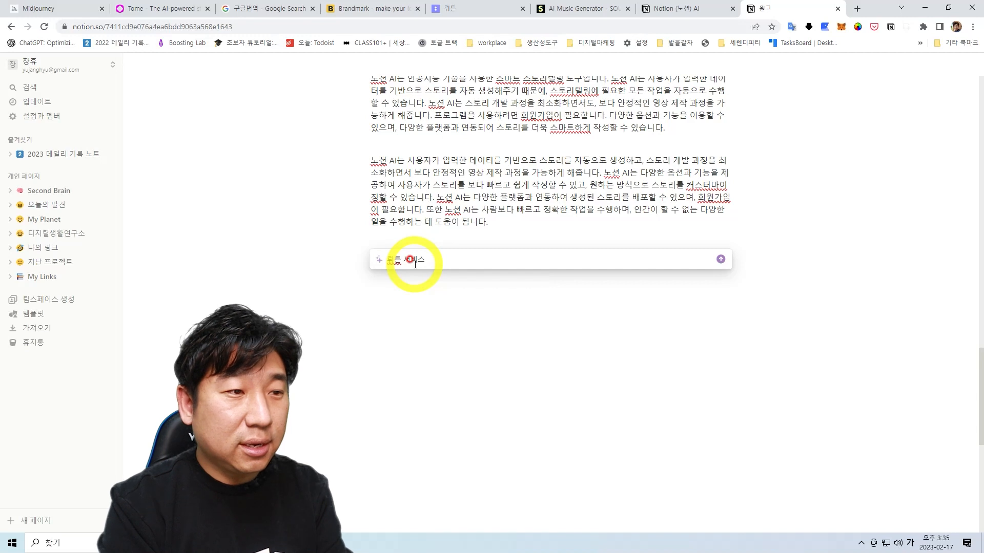
pyautogui.write(' 알려줘')
pyautogui.press('Return')
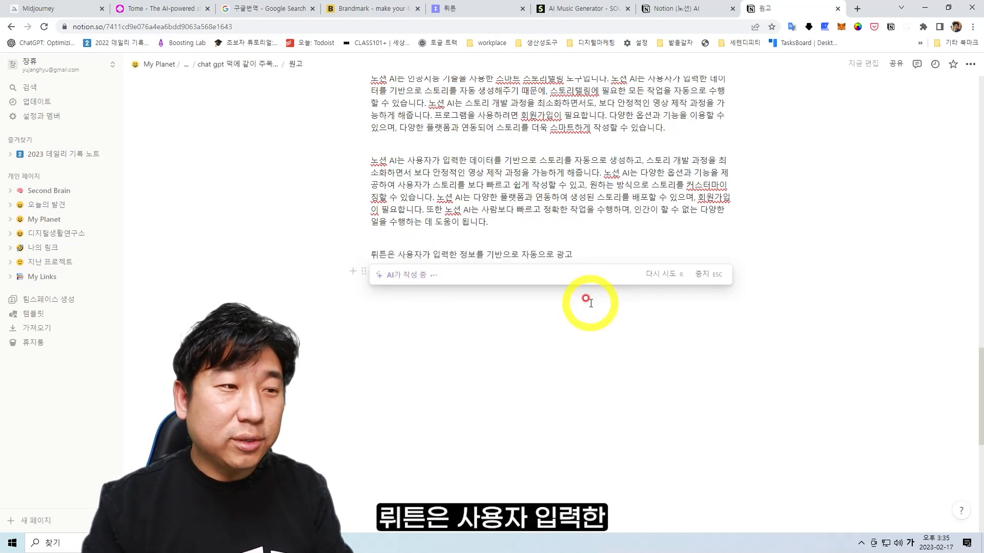